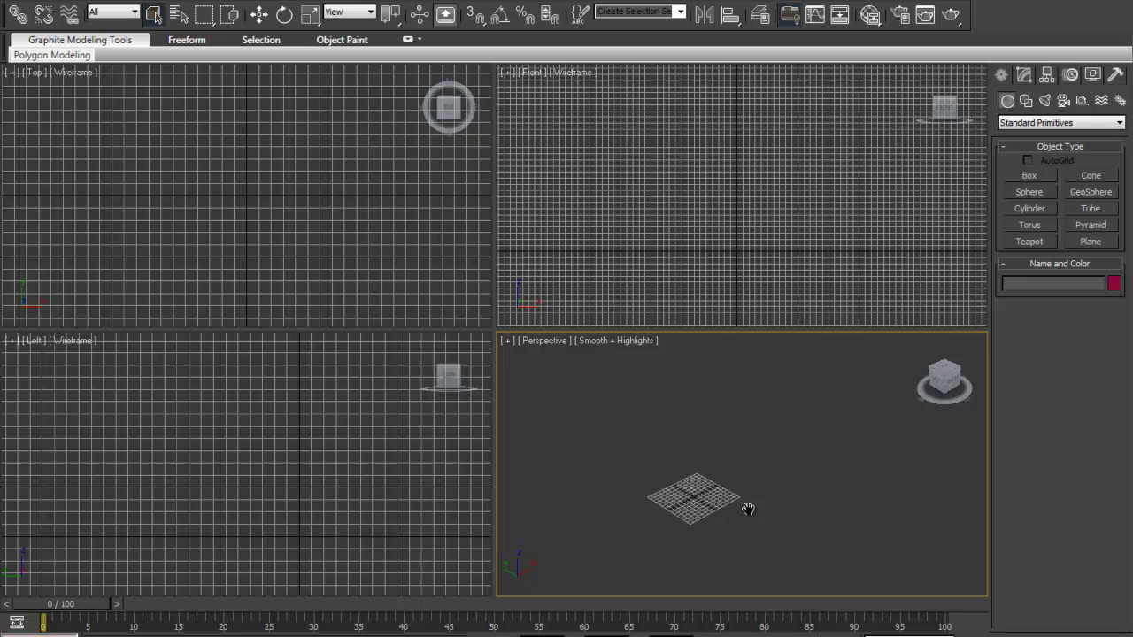
Dismiss the Windows notice about the changed color scheme.
middle_drag(734, 422, 761, 410)
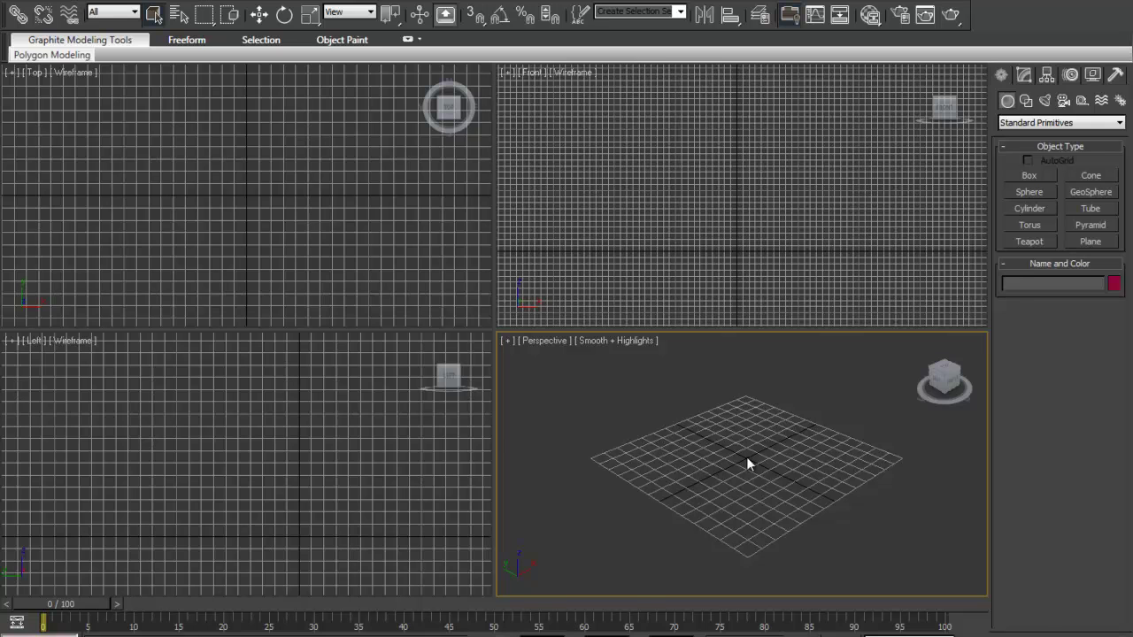
click(1011, 600)
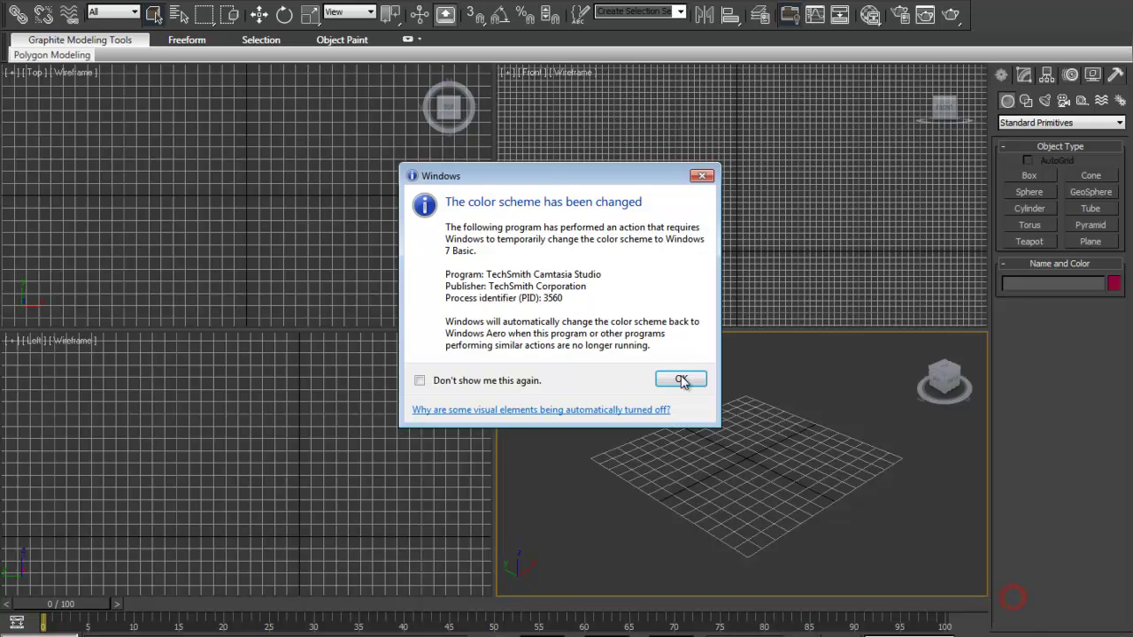
click(678, 382)
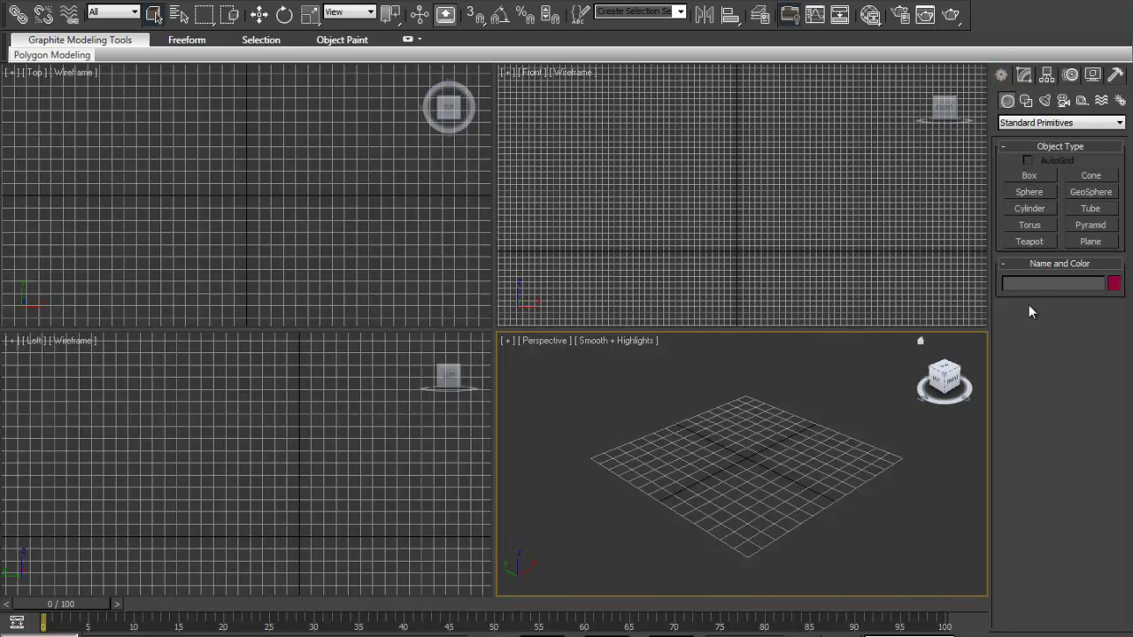
Create a box about 94.5 long, 131 wide and 82 high in the Top viewport.
click(1025, 175)
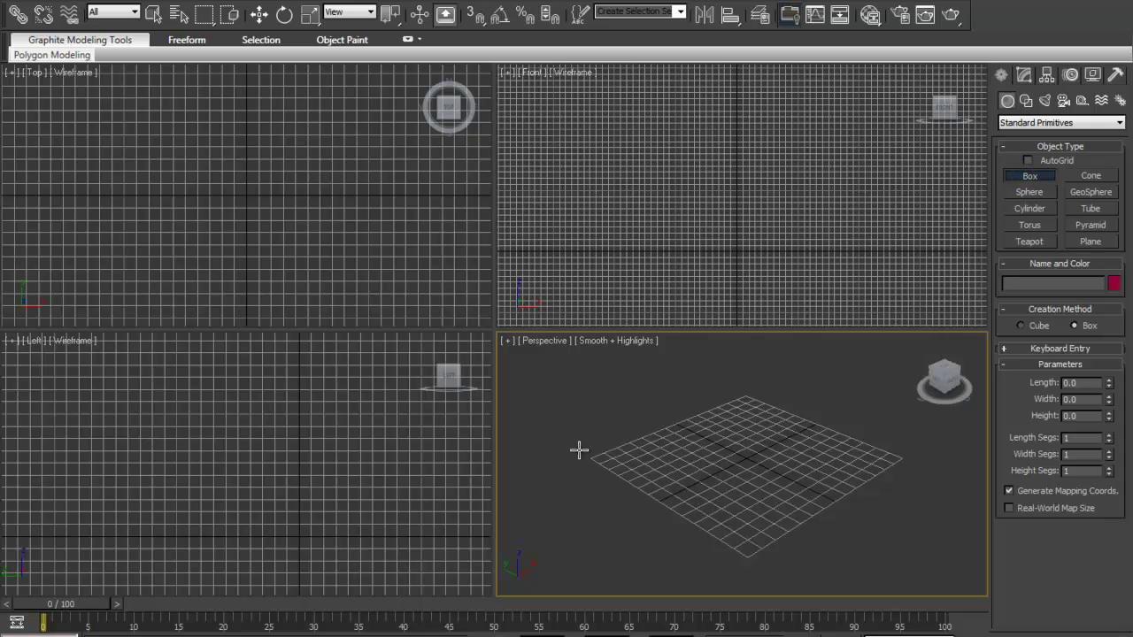
drag(163, 156, 324, 272)
click(306, 170)
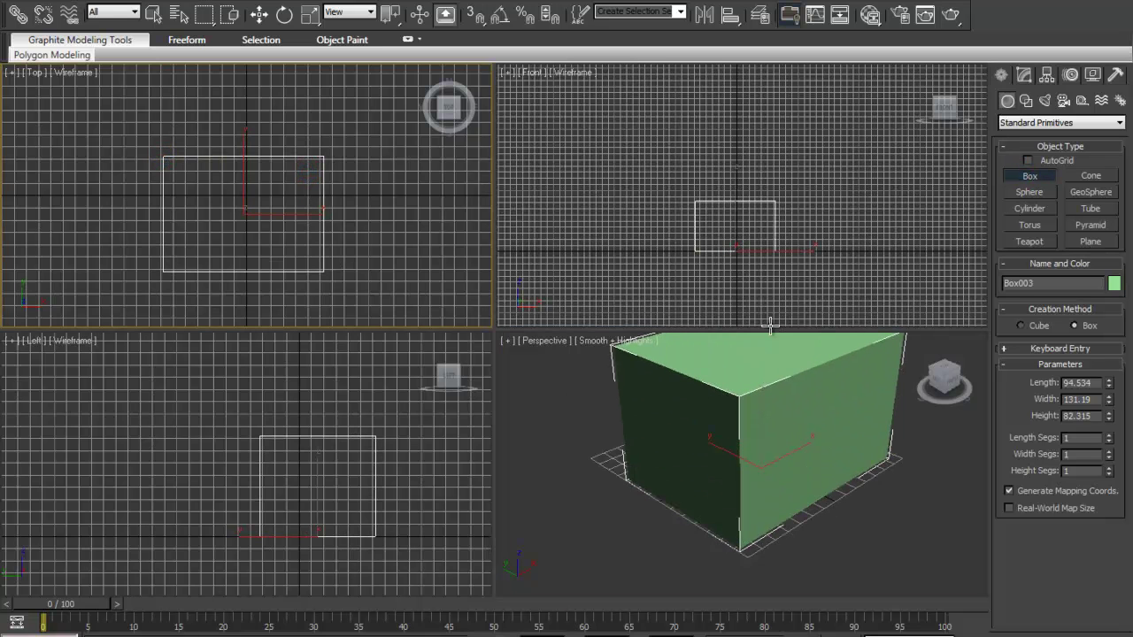
scroll(668, 475, down, 10)
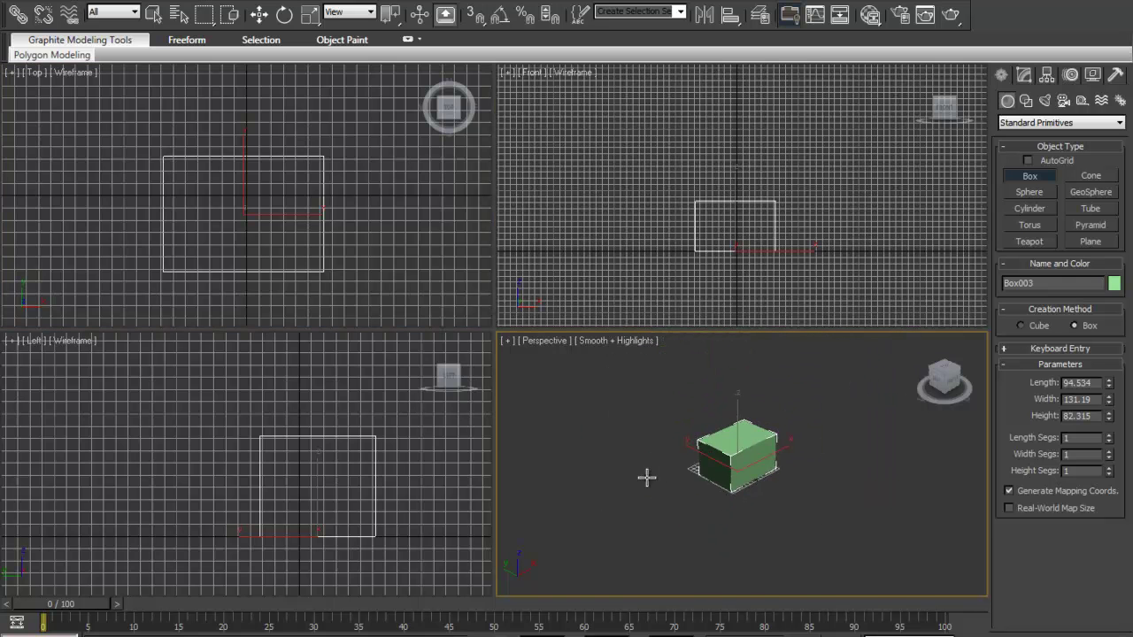
scroll(306, 158, down, 4)
middle_drag(301, 159, 271, 159)
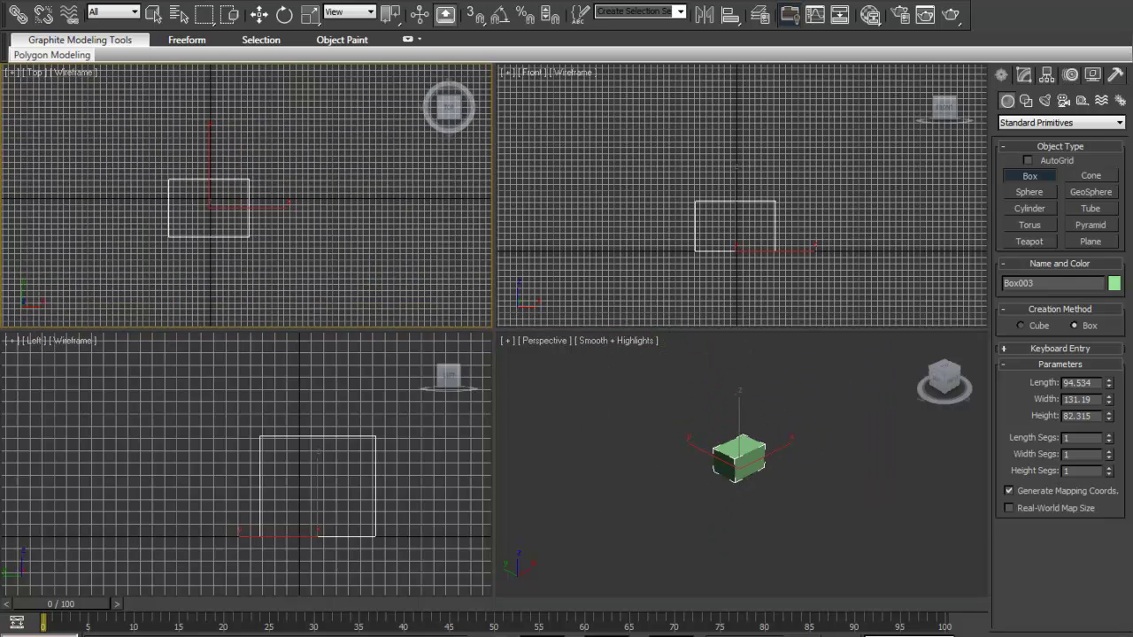
Create a sphere with a radius of about 265 and a pointed cone about 378 in base radius and 547 high.
click(1030, 192)
drag(182, 109, 329, 190)
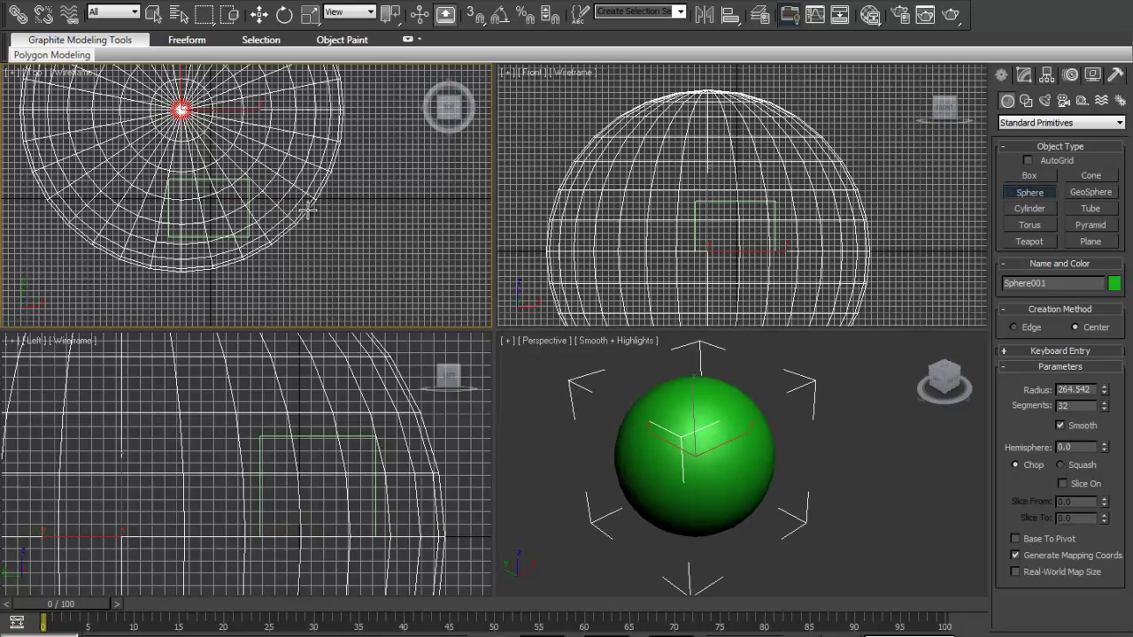
click(1090, 176)
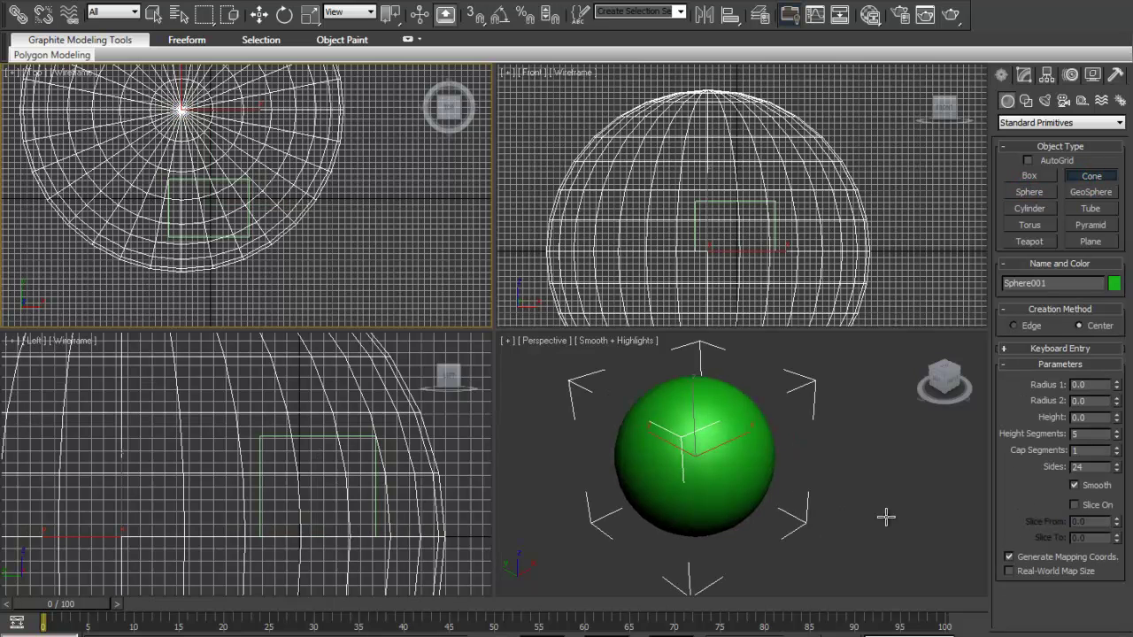
drag(886, 517, 888, 452)
click(771, 427)
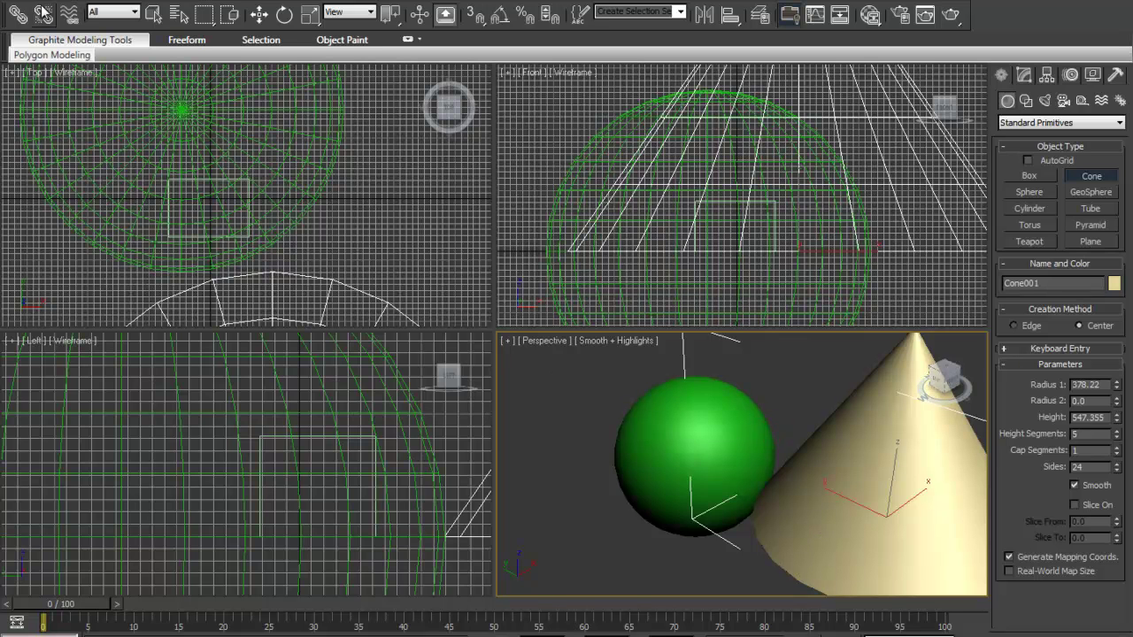
Delete the box, sphere and cone from the scene.
click(153, 13)
click(46, 95)
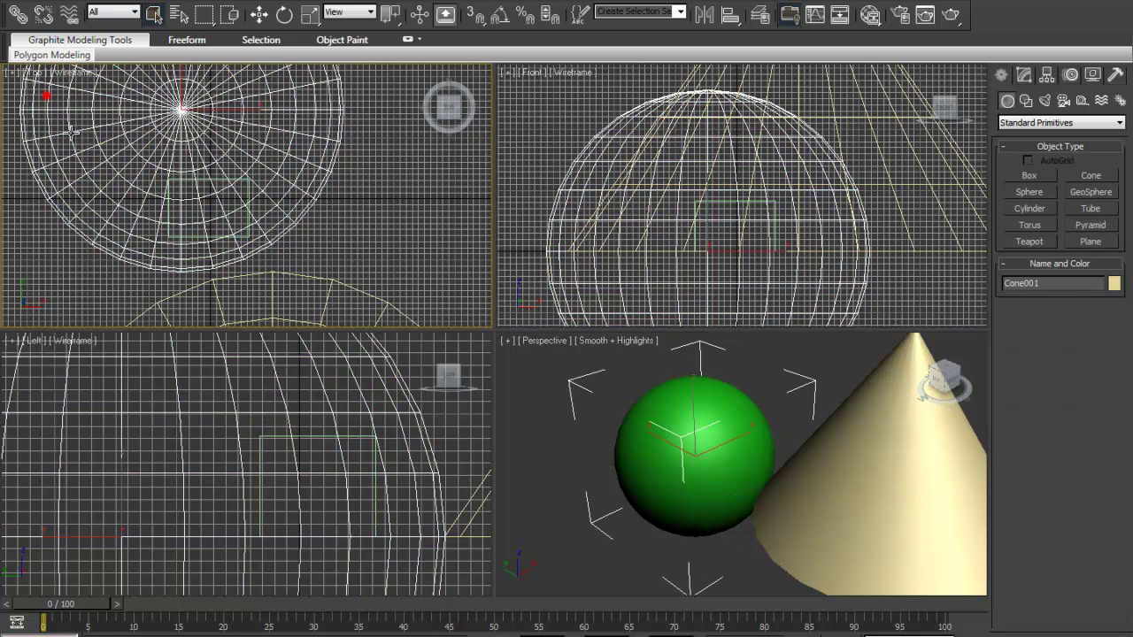
key(Delete)
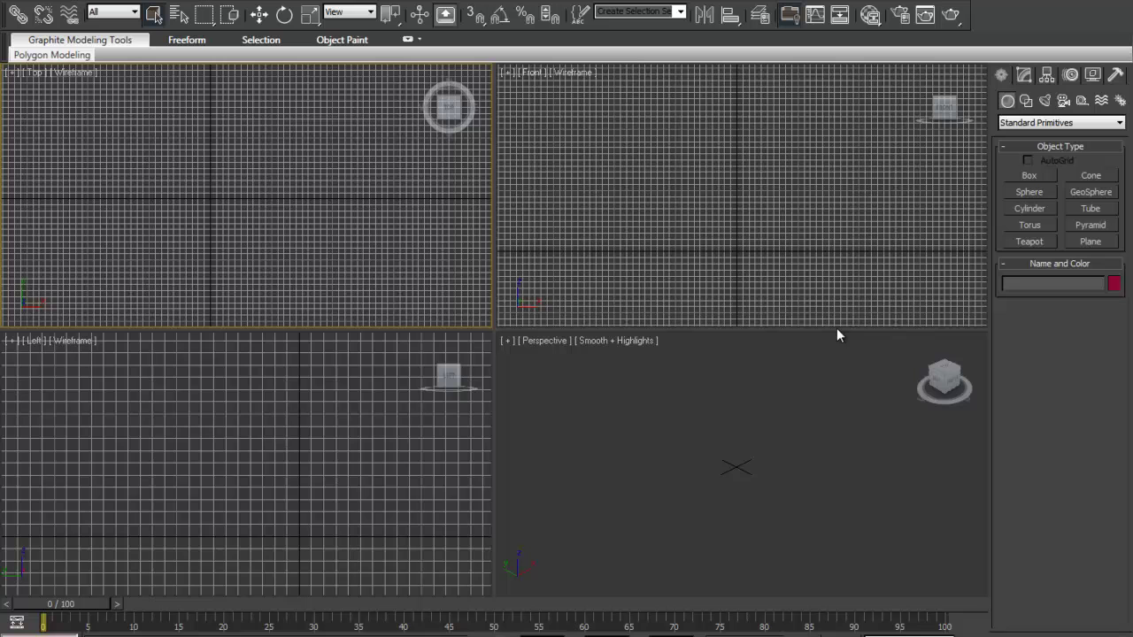
Create a cylinder with a radius of about 502 and a torus with radii of about 225 and 102 in the Perspective viewport.
click(1029, 208)
drag(660, 425, 724, 486)
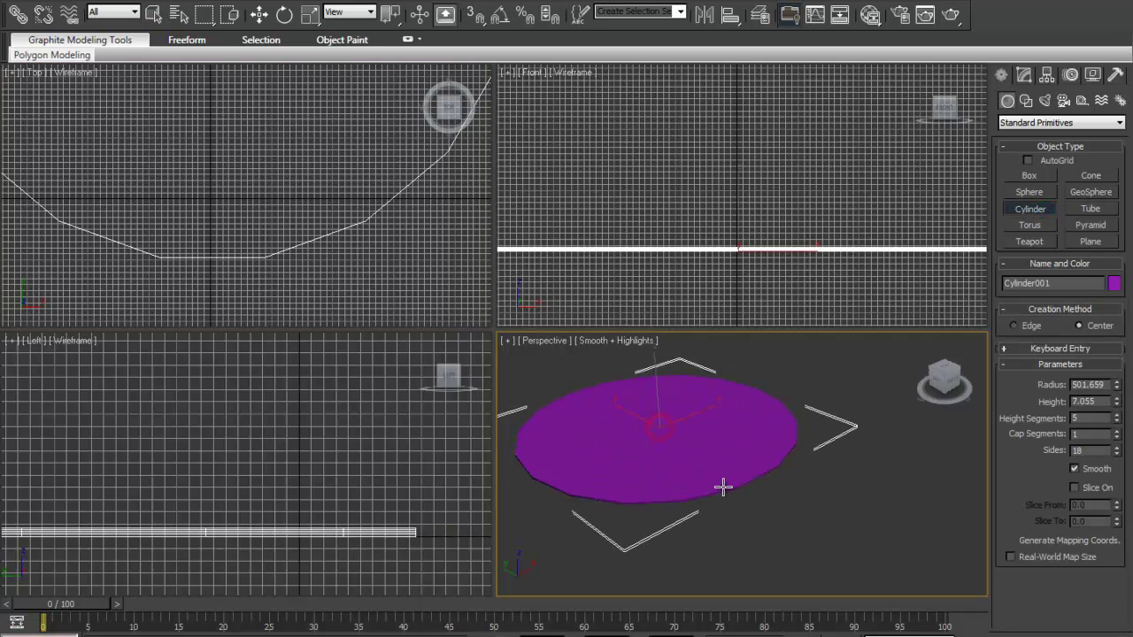
click(1030, 225)
drag(830, 559, 883, 567)
click(857, 494)
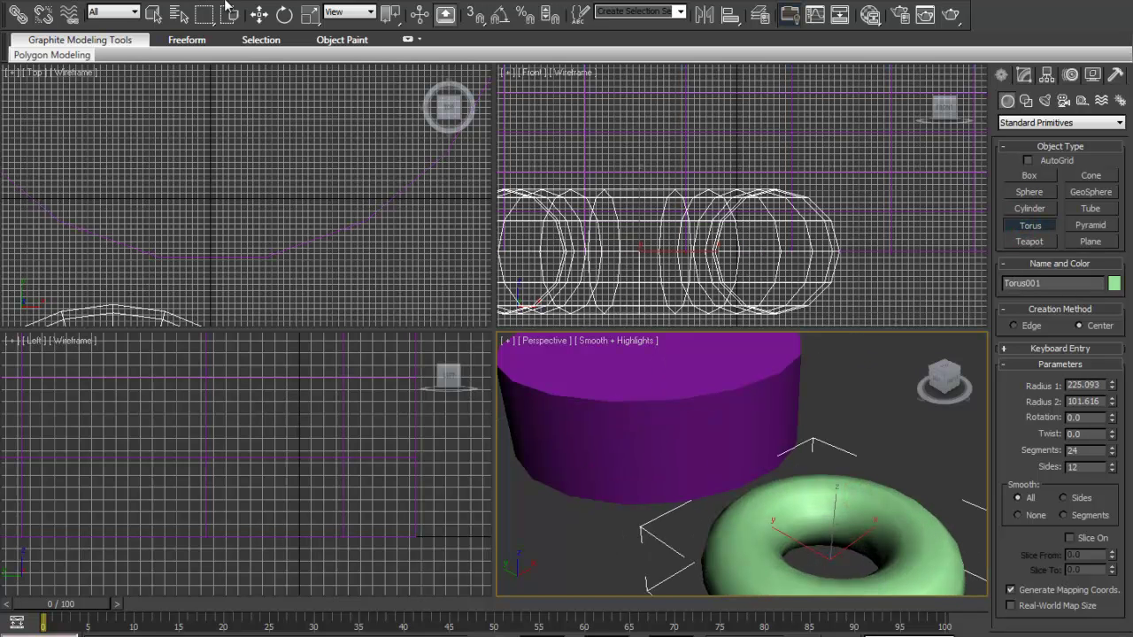
Select both the cylinder and the torus and delete them.
click(153, 14)
click(115, 299)
key(ctrl+a)
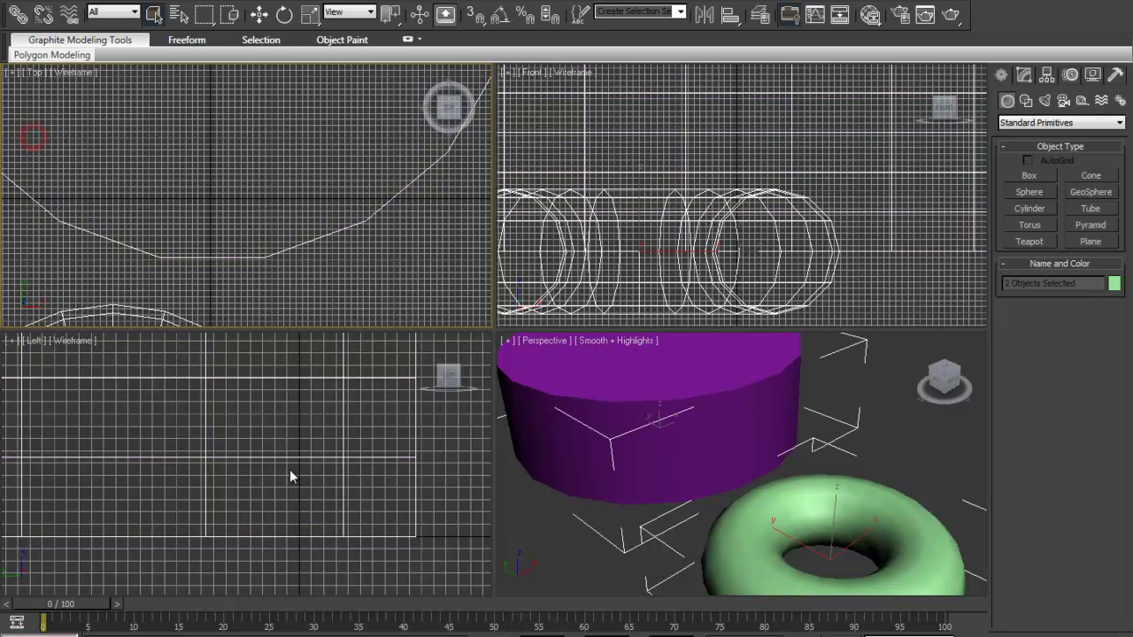
key(Delete)
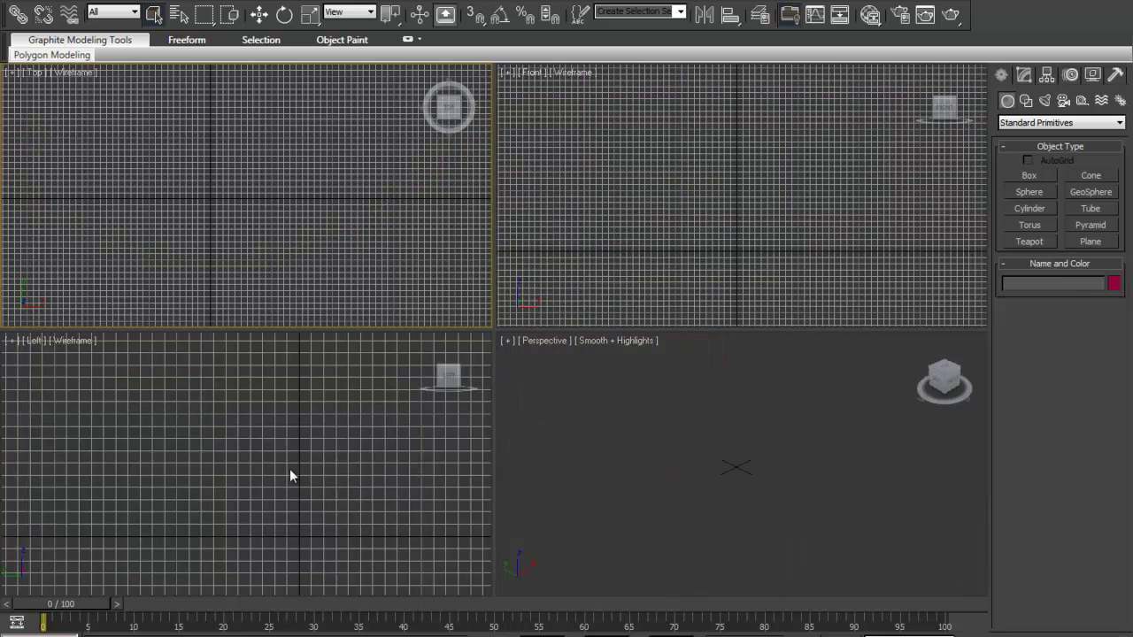
Create a scattering of teapots in various sizes across the Top and Perspective viewports.
click(1029, 242)
drag(213, 199, 241, 186)
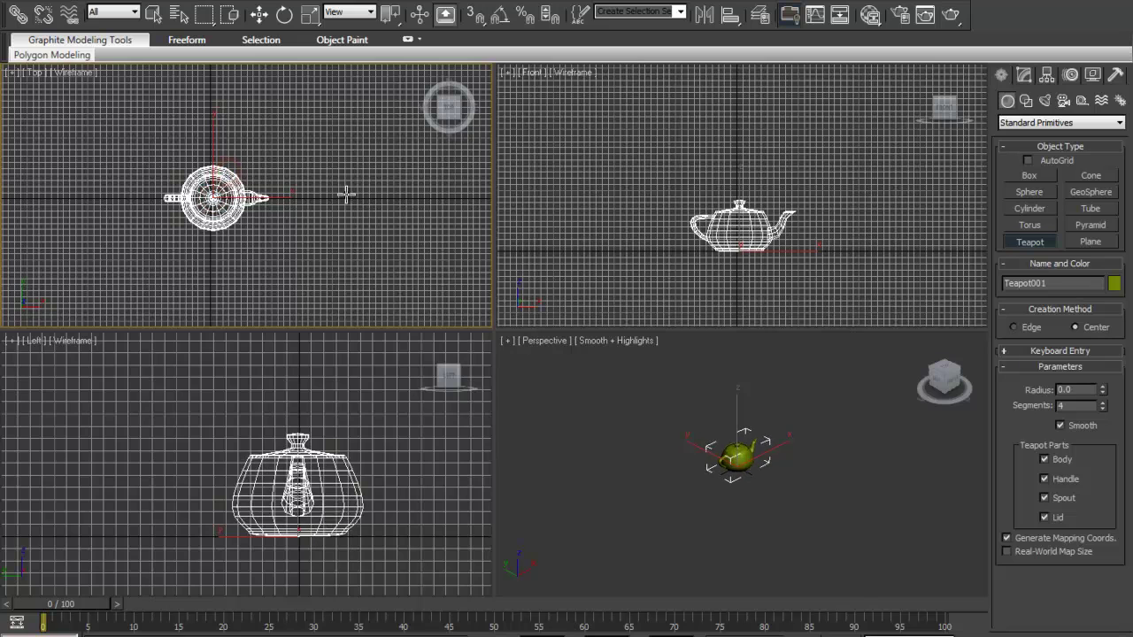
drag(346, 194, 381, 223)
drag(268, 215, 289, 237)
drag(230, 215, 257, 239)
drag(238, 167, 256, 175)
drag(282, 136, 303, 153)
drag(300, 156, 357, 270)
drag(375, 306, 380, 310)
drag(635, 472, 701, 563)
drag(815, 541, 876, 577)
drag(891, 479, 803, 460)
drag(665, 447, 669, 559)
Select all the teapots in the scene and delete them.
click(169, 9)
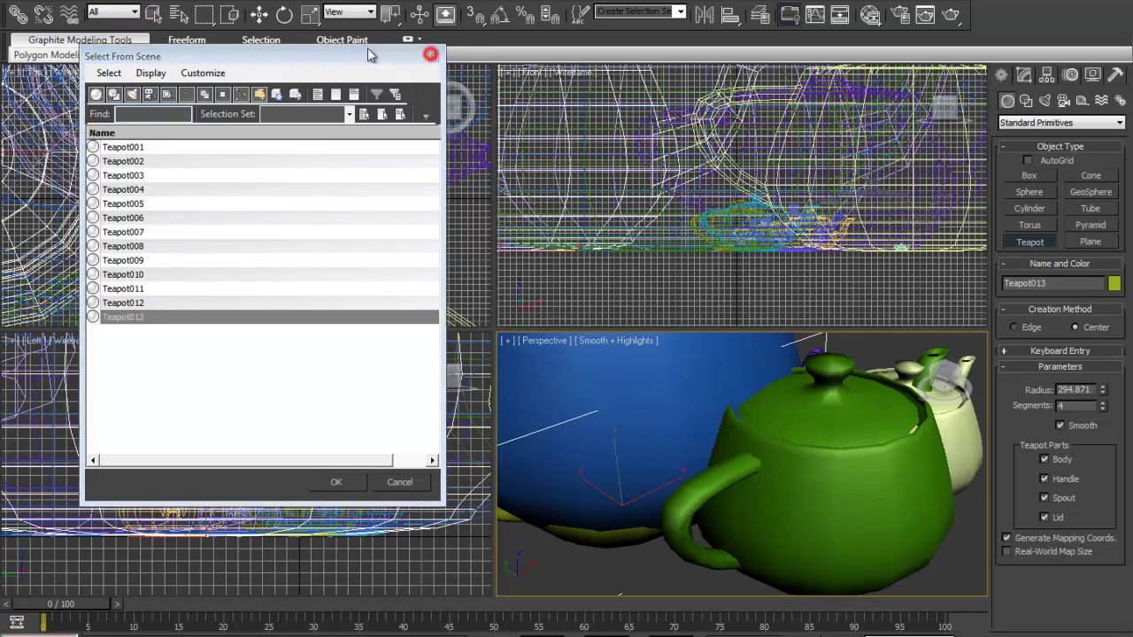
click(430, 55)
click(133, 11)
click(111, 24)
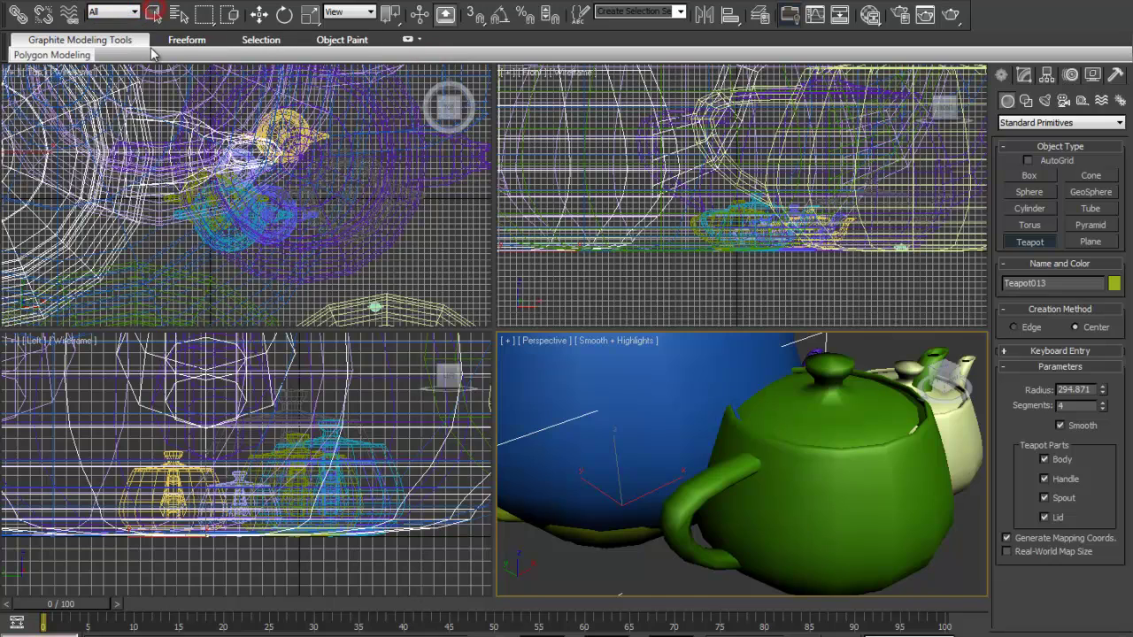
click(153, 12)
key(ctrl+a)
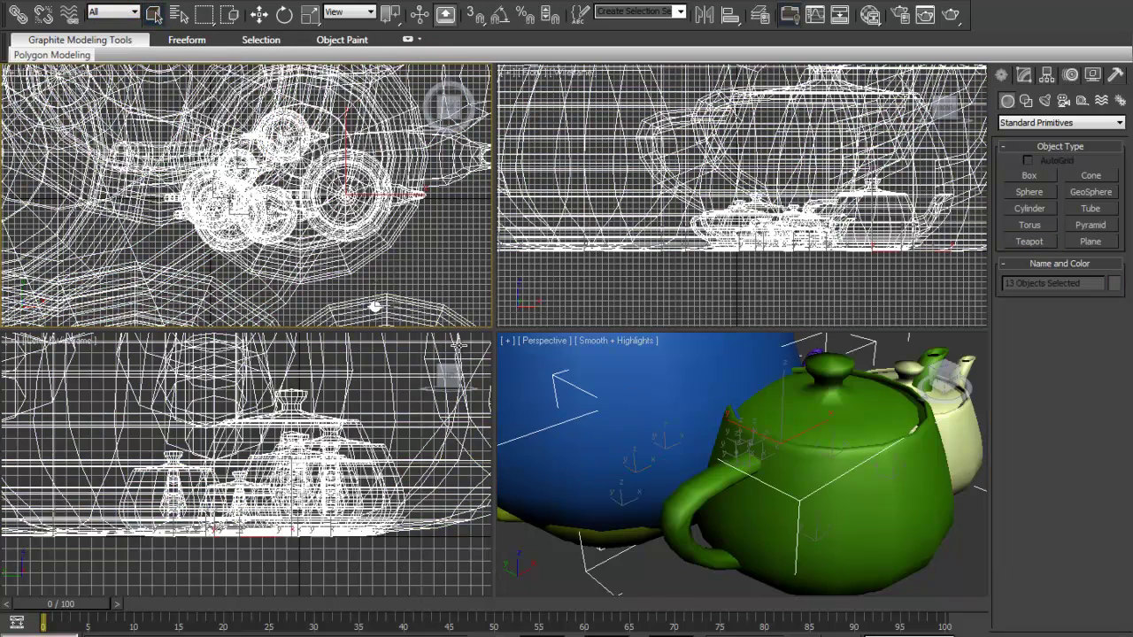
key(Delete)
Create a GeoSphere with a radius of about 77 in the Top viewport and delete it.
click(1079, 192)
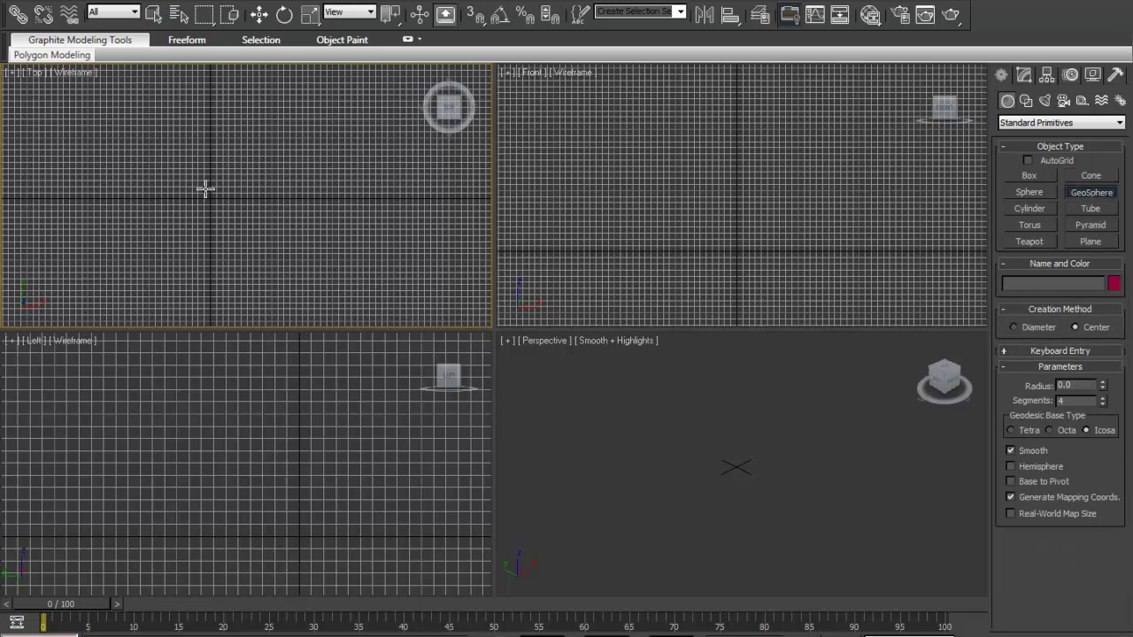
drag(204, 190, 251, 189)
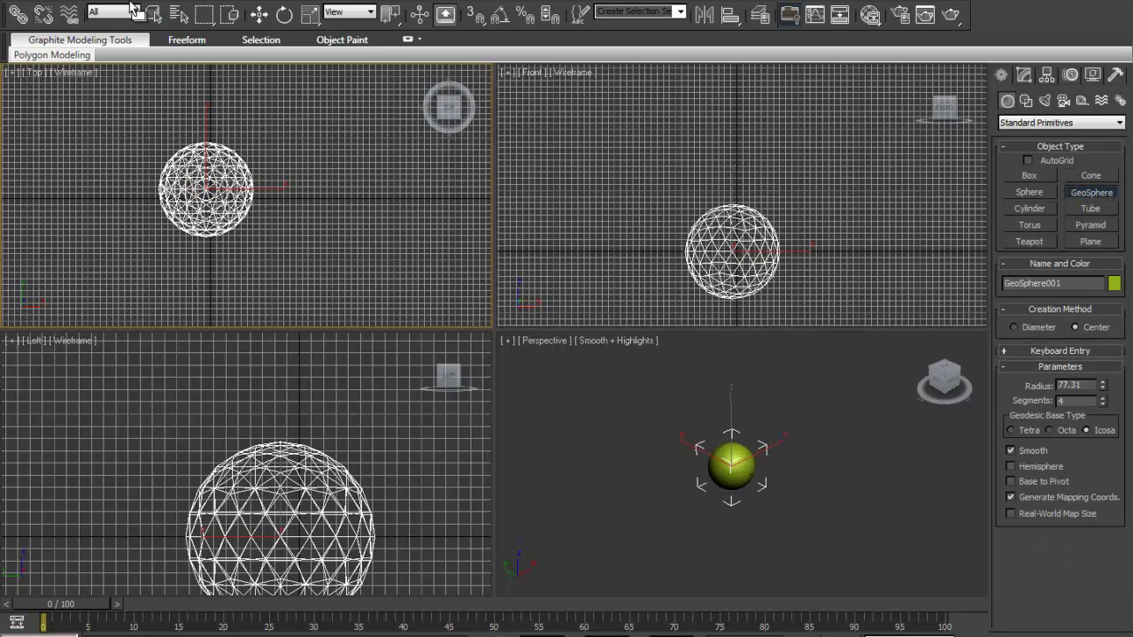
click(156, 14)
click(212, 189)
drag(103, 111, 216, 274)
key(Delete)
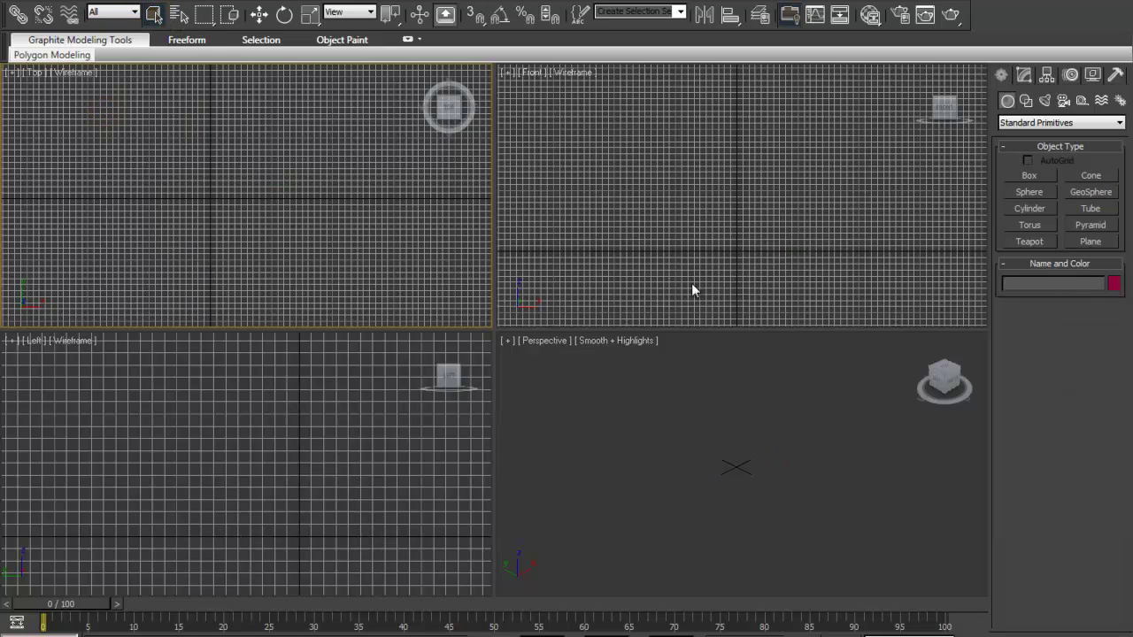
Create a tube with radii of about 225 and 716 and a height of about -674 in the Perspective viewport, and delete it.
click(1090, 208)
drag(754, 438, 735, 383)
click(733, 376)
click(680, 522)
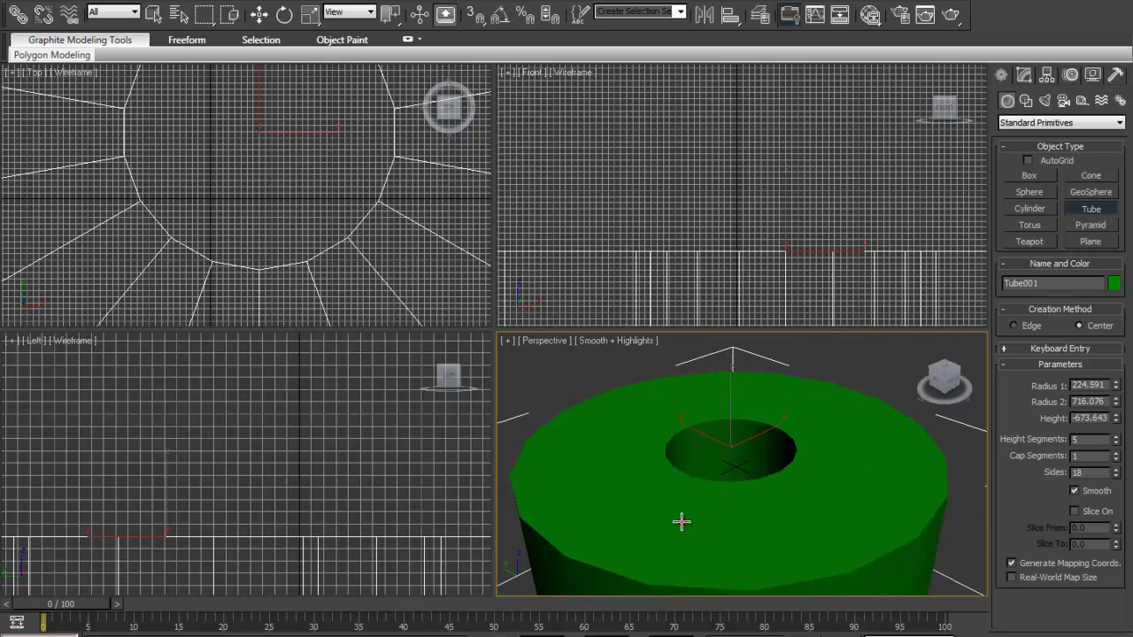
click(152, 13)
click(248, 232)
key(Delete)
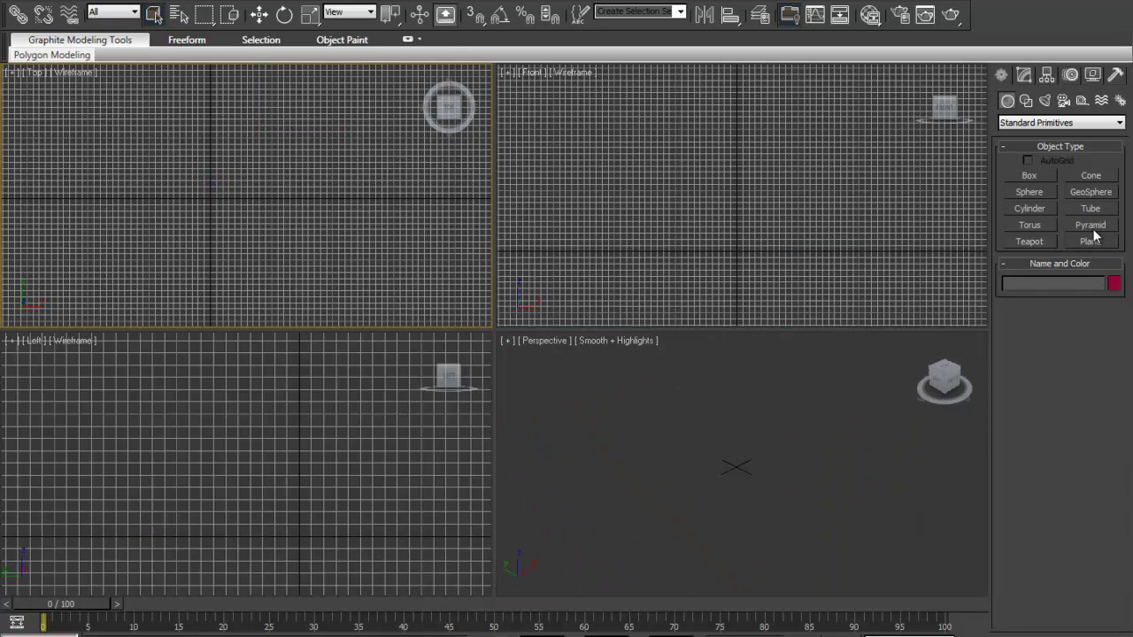
Create a pyramid about 80 wide, 178 deep and 144 high in the Perspective viewport and delete it.
click(1092, 227)
drag(699, 440, 729, 481)
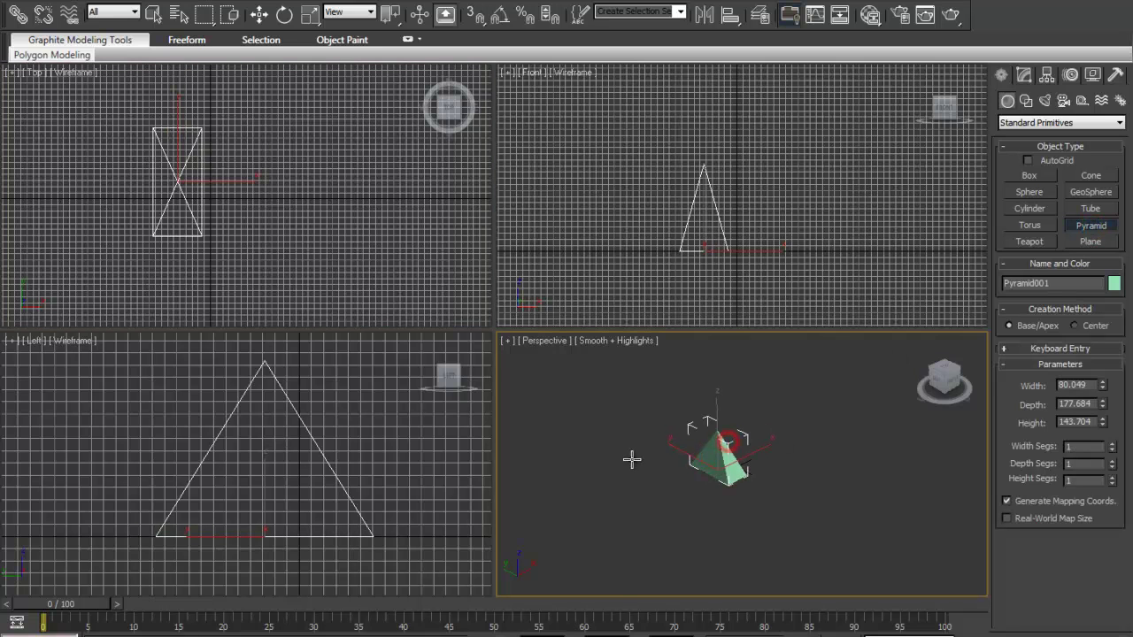
click(154, 13)
click(143, 134)
key(Delete)
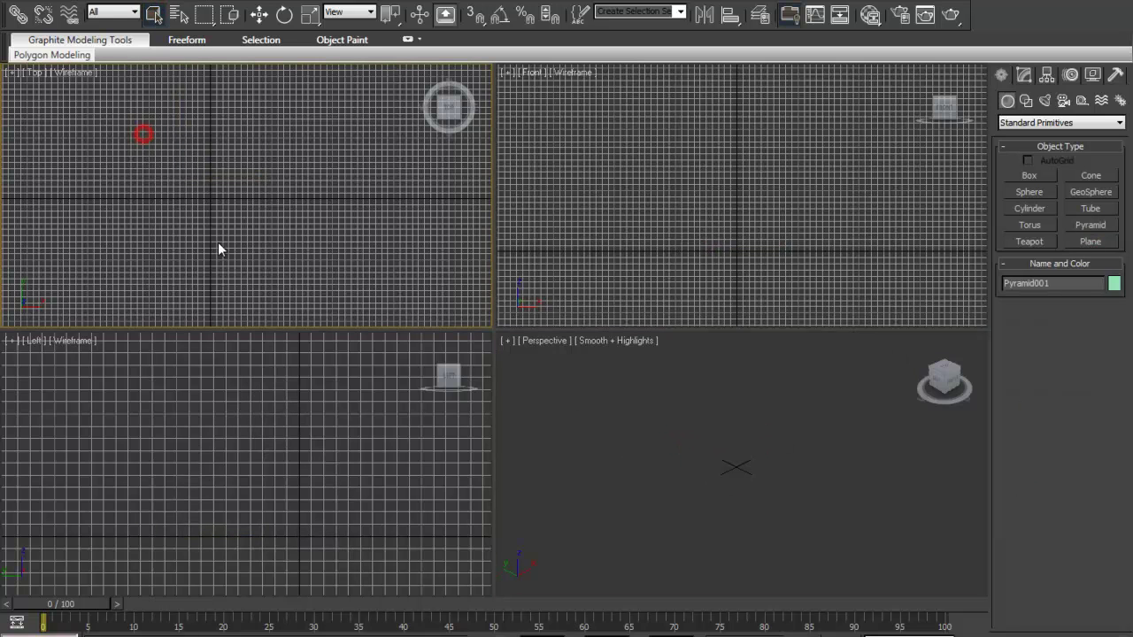
Create a plane about 205 long and 257 wide in the Top viewport and undo its creation.
click(1099, 228)
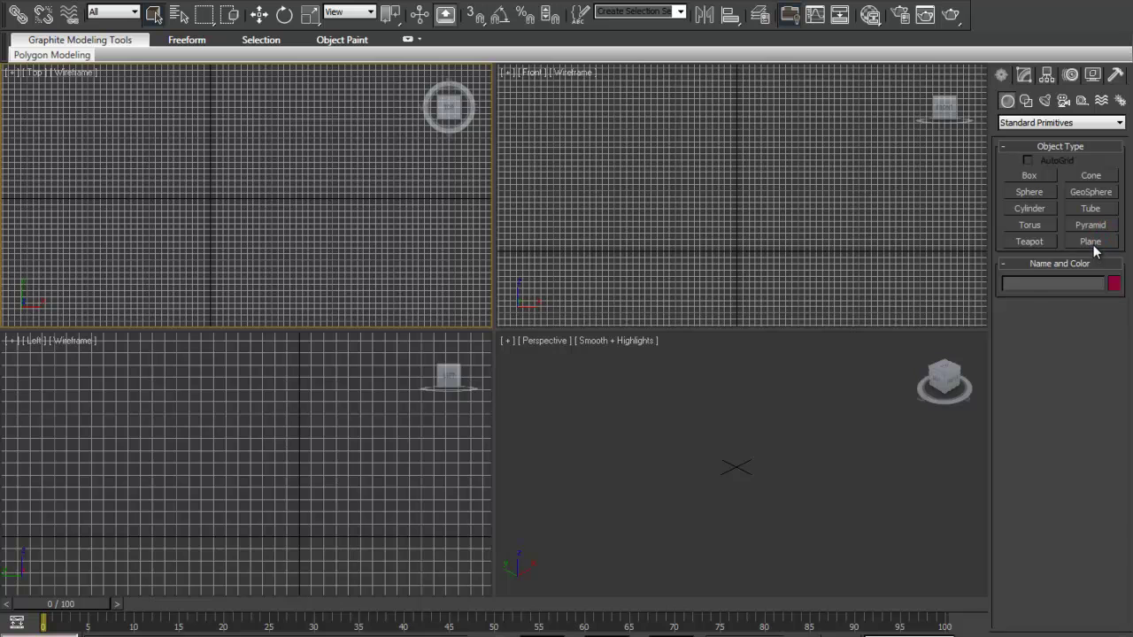
click(1093, 244)
drag(158, 158, 315, 283)
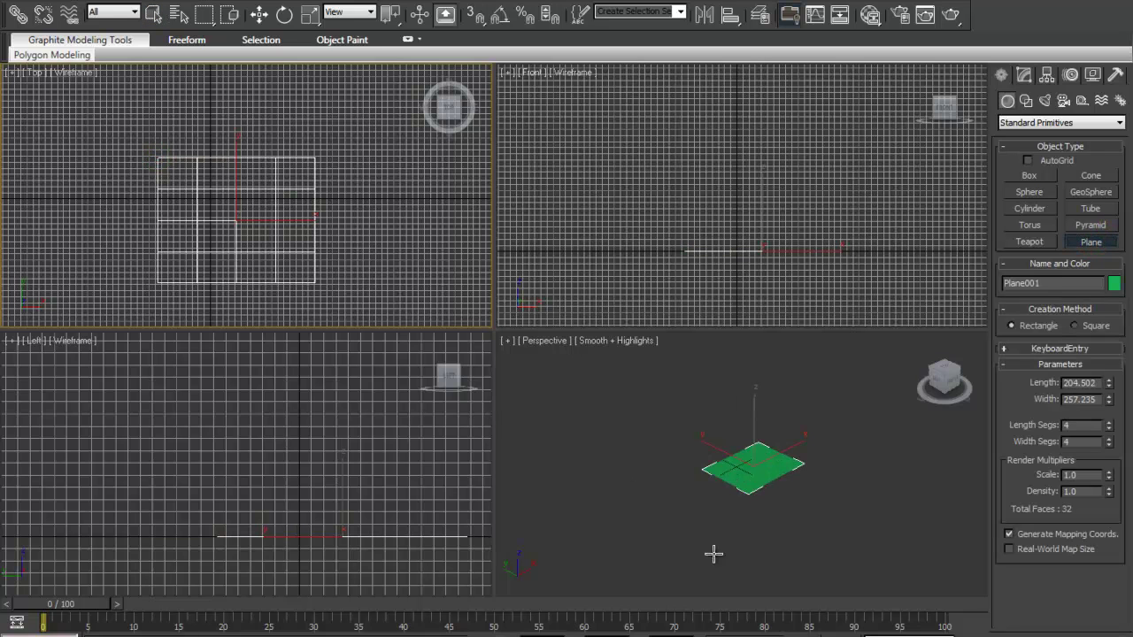
key(ctrl+z)
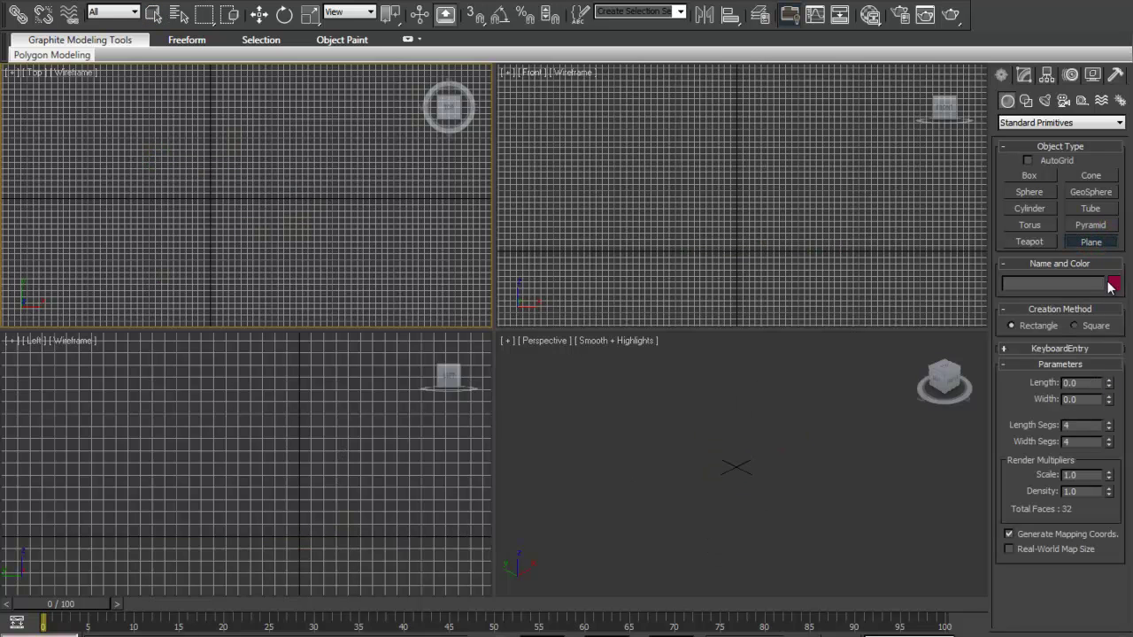
Collapse the Object Type rollout and expand it again.
click(1003, 146)
click(1093, 181)
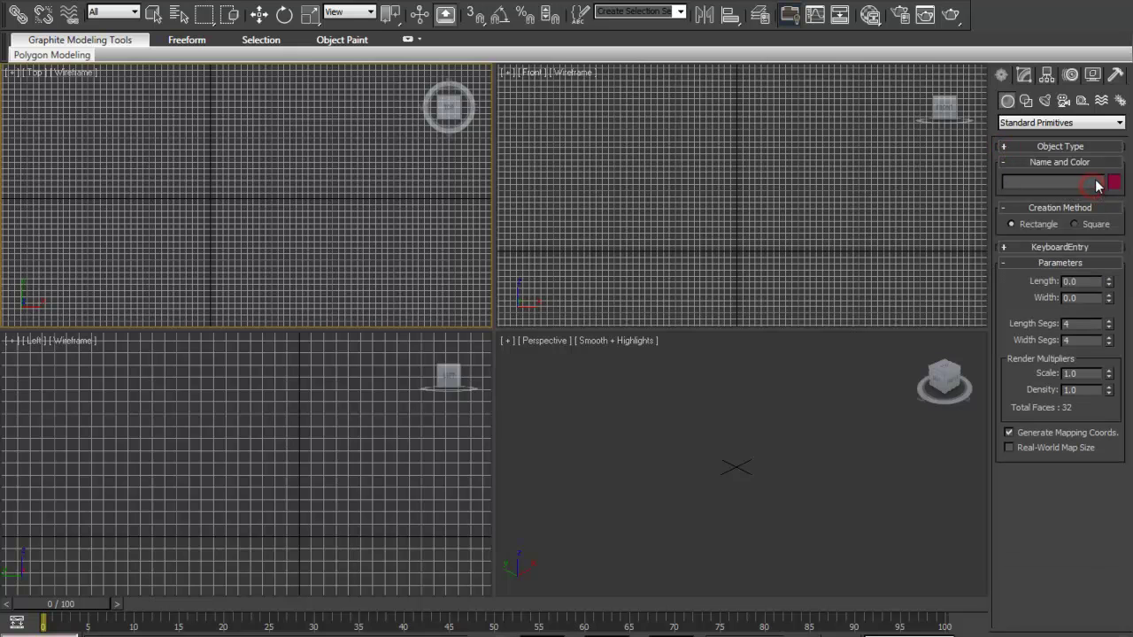
click(1002, 146)
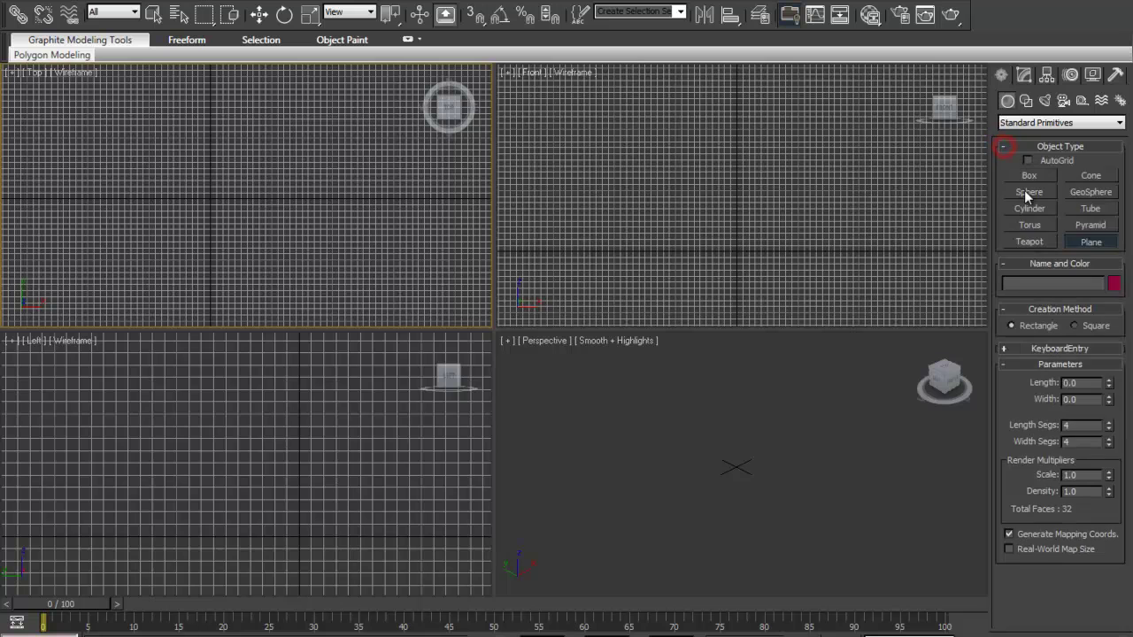
Create a box about 36 long, 37 wide and 84 high in the Top viewport and name it cube001.
click(1029, 175)
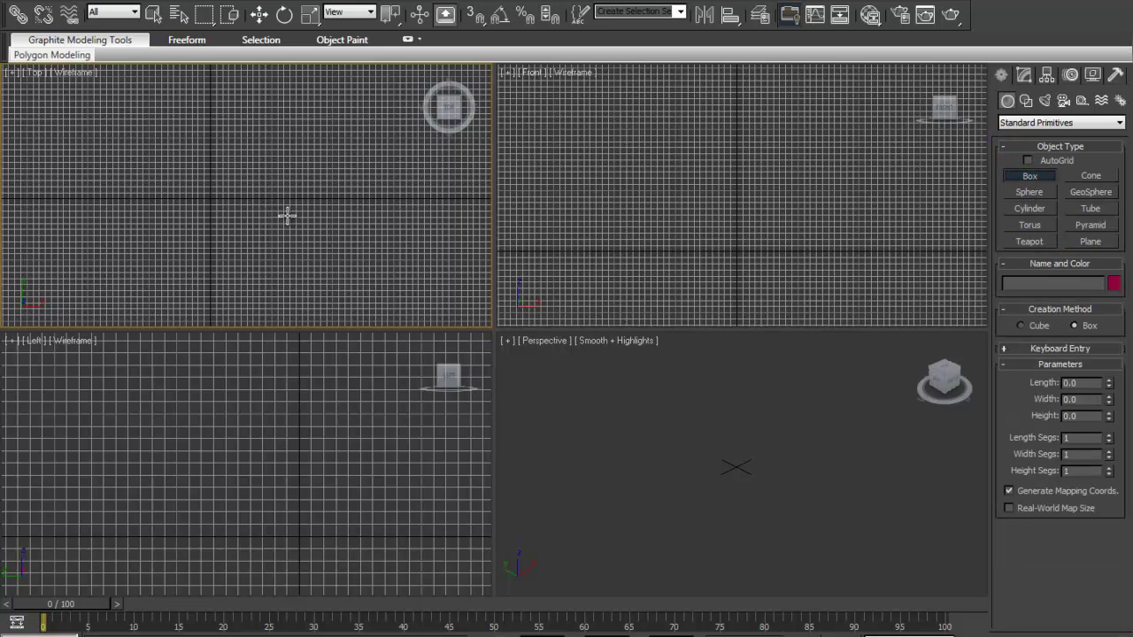
drag(206, 188, 230, 212)
click(220, 156)
click(1067, 284)
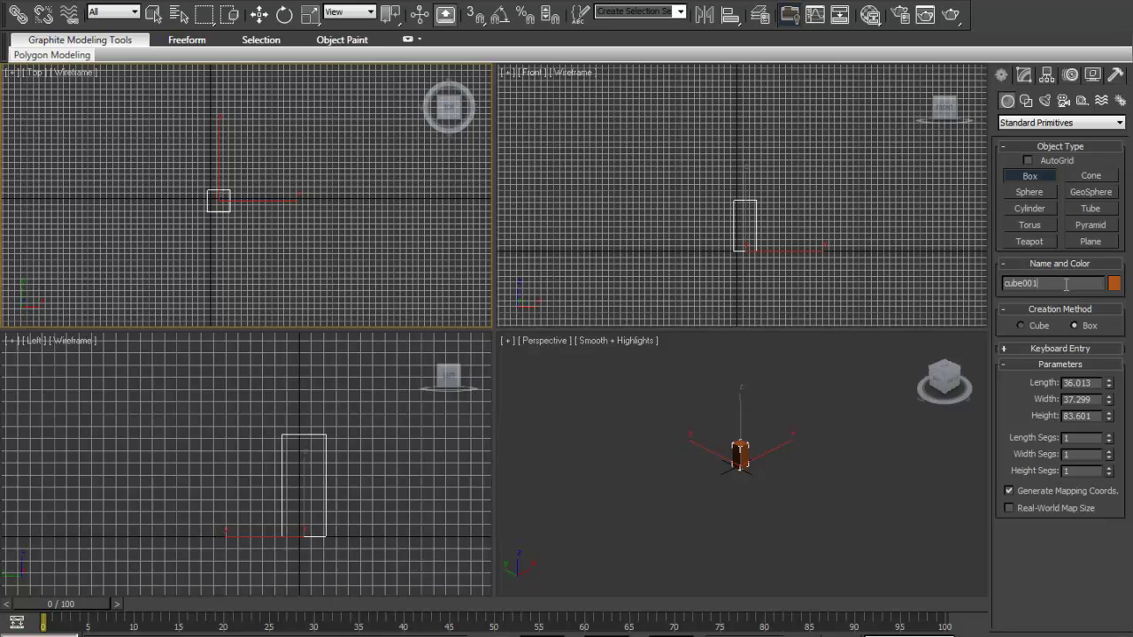
Set the object color of cube001 to dark blue from the 3ds Max palette.
click(1114, 282)
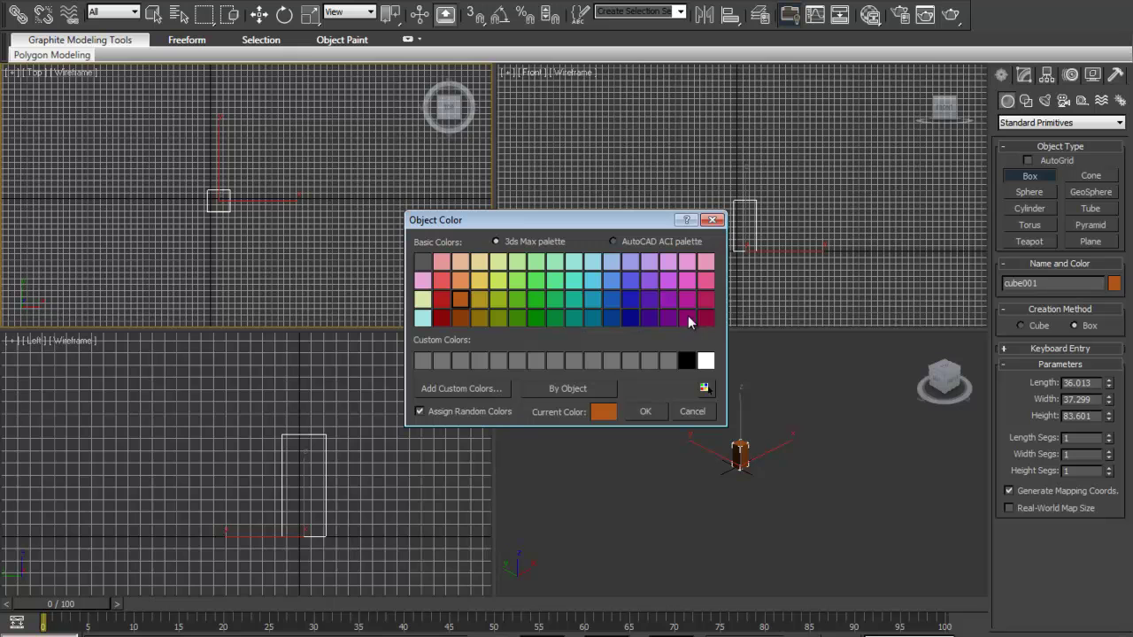
click(422, 262)
click(441, 262)
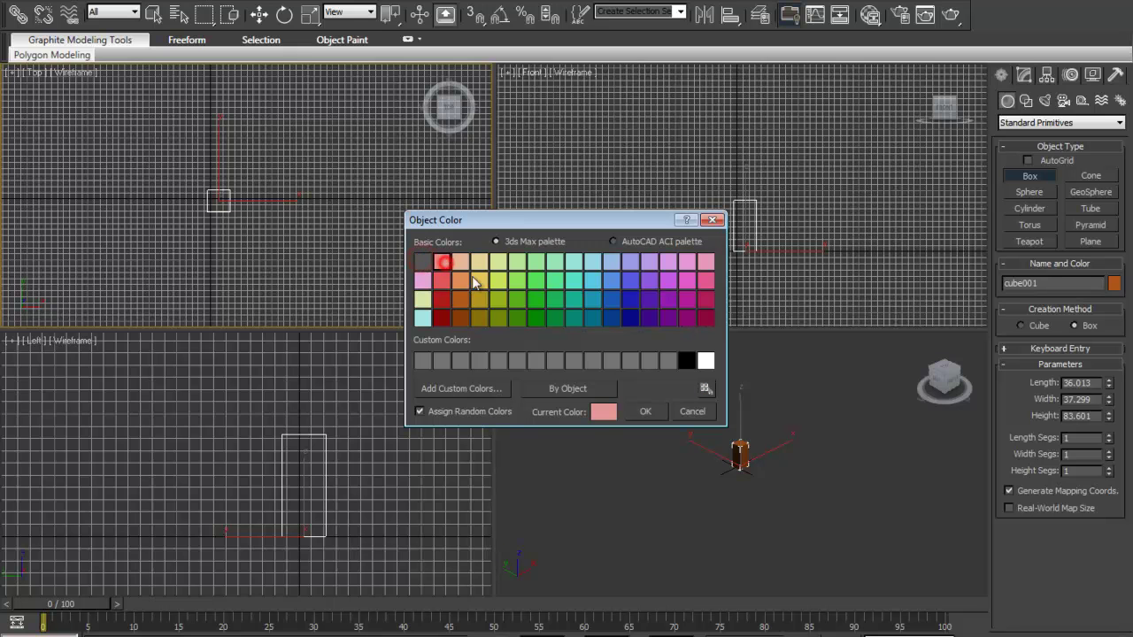
click(592, 263)
click(600, 305)
click(627, 283)
click(632, 299)
click(646, 411)
scroll(757, 469, up, 5)
scroll(741, 607, up, 5)
middle_drag(753, 515, 816, 415)
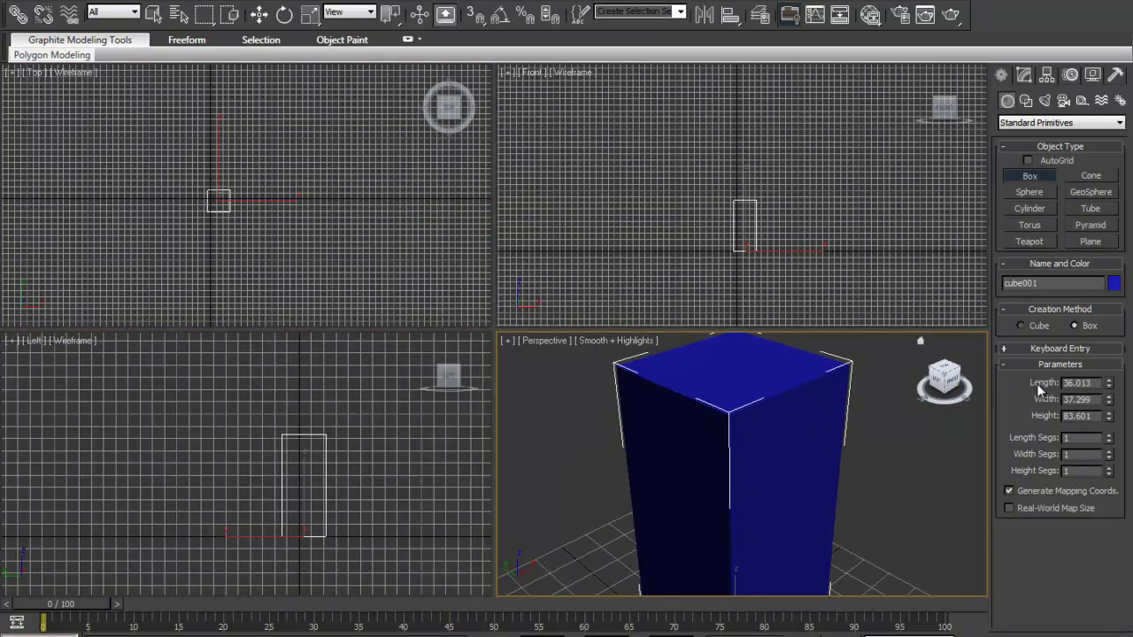
Create a larger box with the Cube creation method beside the blue box in the Top viewport.
click(1076, 326)
drag(392, 210, 433, 254)
middle_drag(434, 254, 395, 254)
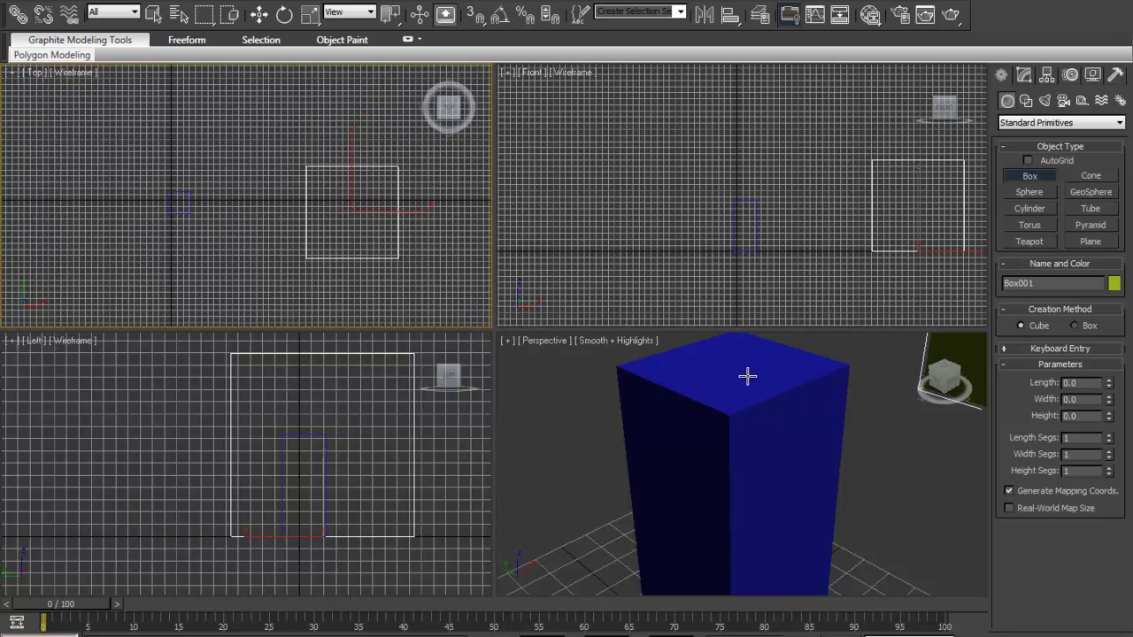
scroll(695, 435, down, 10)
middle_drag(526, 467, 653, 486)
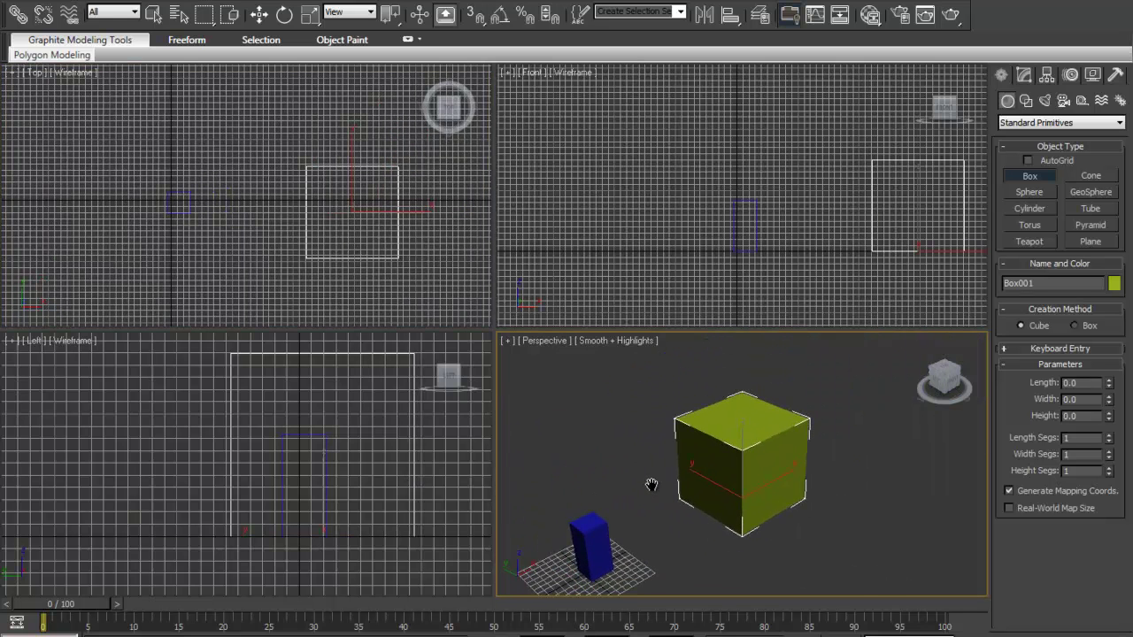
Select both boxes in the Top viewport and delete them.
click(153, 13)
drag(129, 133, 449, 288)
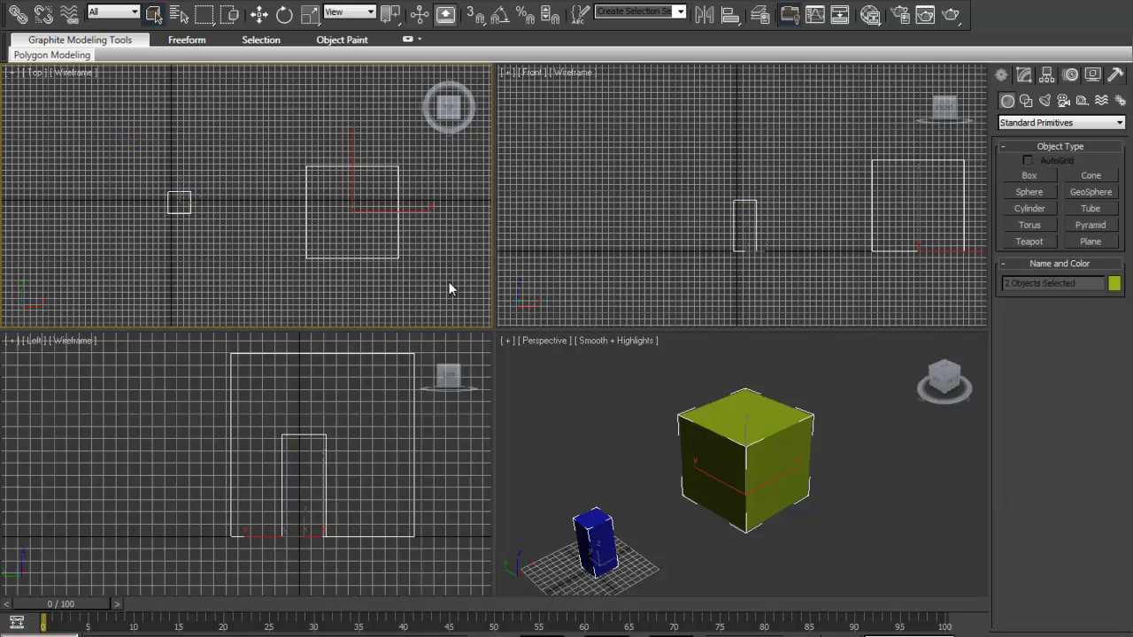
key(Delete)
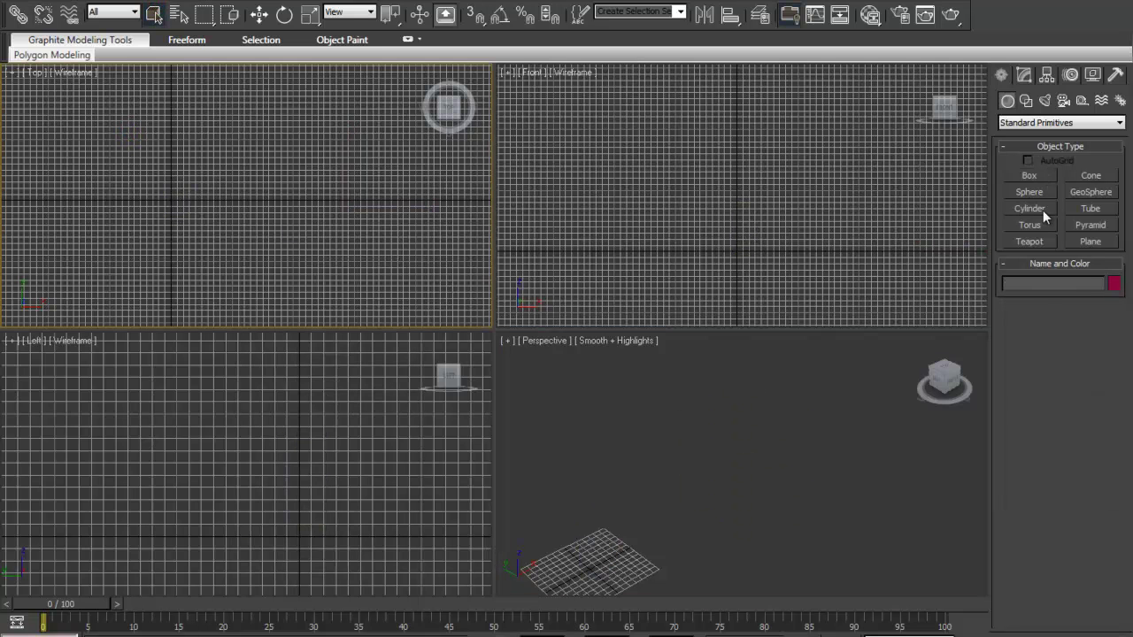
Create a cube about 134 units per side near the origin in the Top viewport using the Box tool.
click(1024, 172)
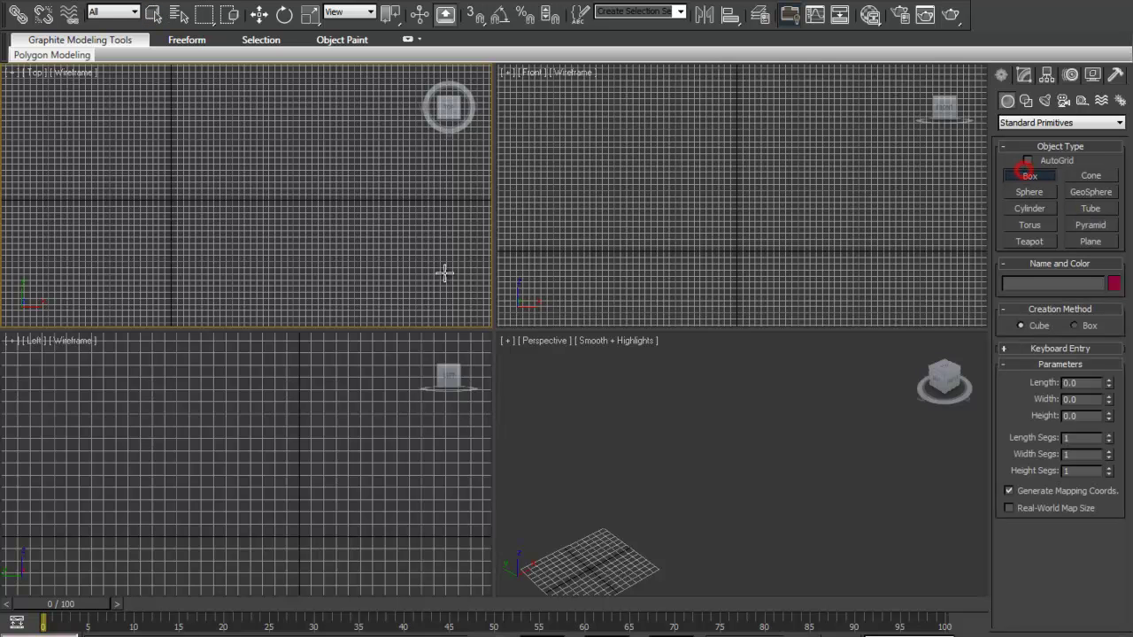
drag(150, 190, 185, 218)
middle_drag(232, 210, 410, 159)
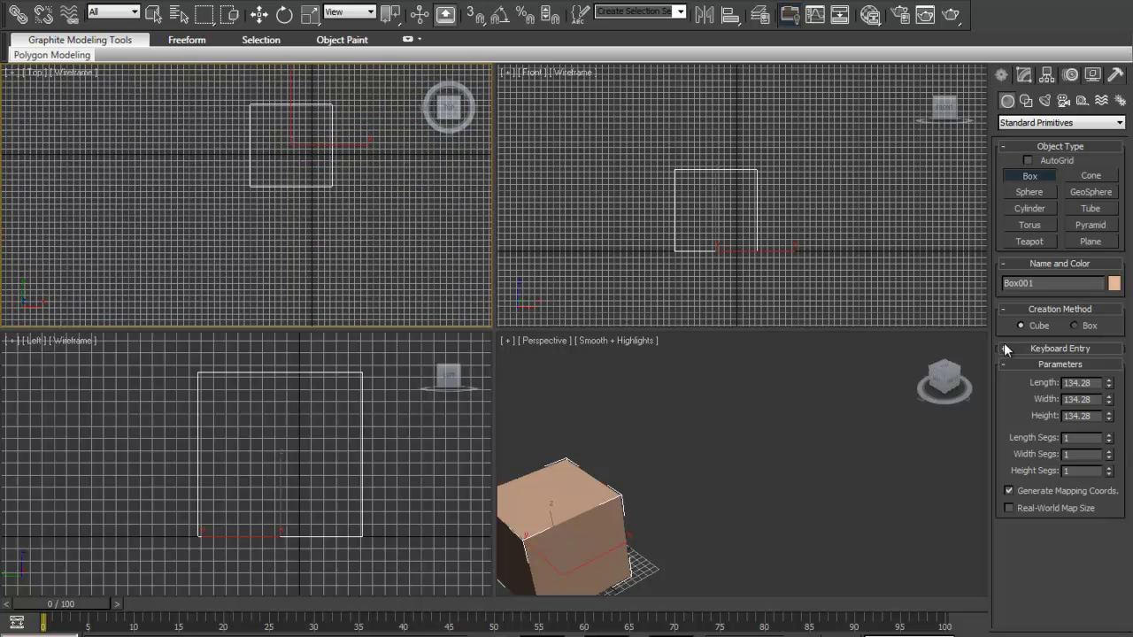
Collapse the Object Type rollout and expand the Keyboard Entry rollout.
click(1002, 264)
click(1005, 148)
click(1002, 207)
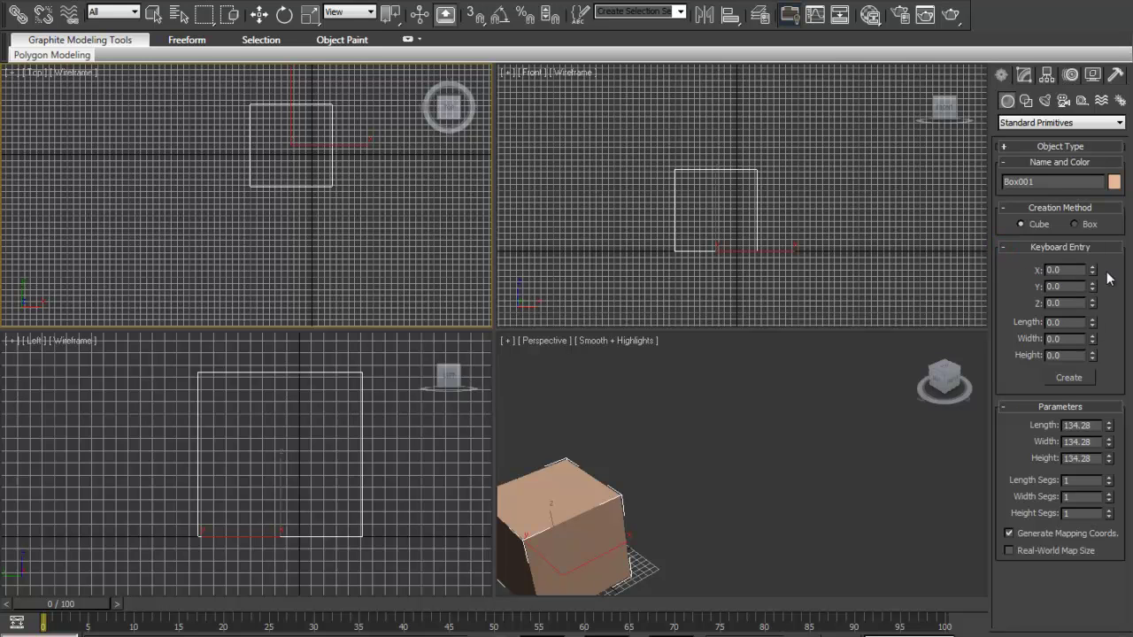
Try Keyboard Entry positions of X 0.12 and Y 0.02, reset Y to 0, and collapse the rollout.
click(1094, 268)
click(1093, 283)
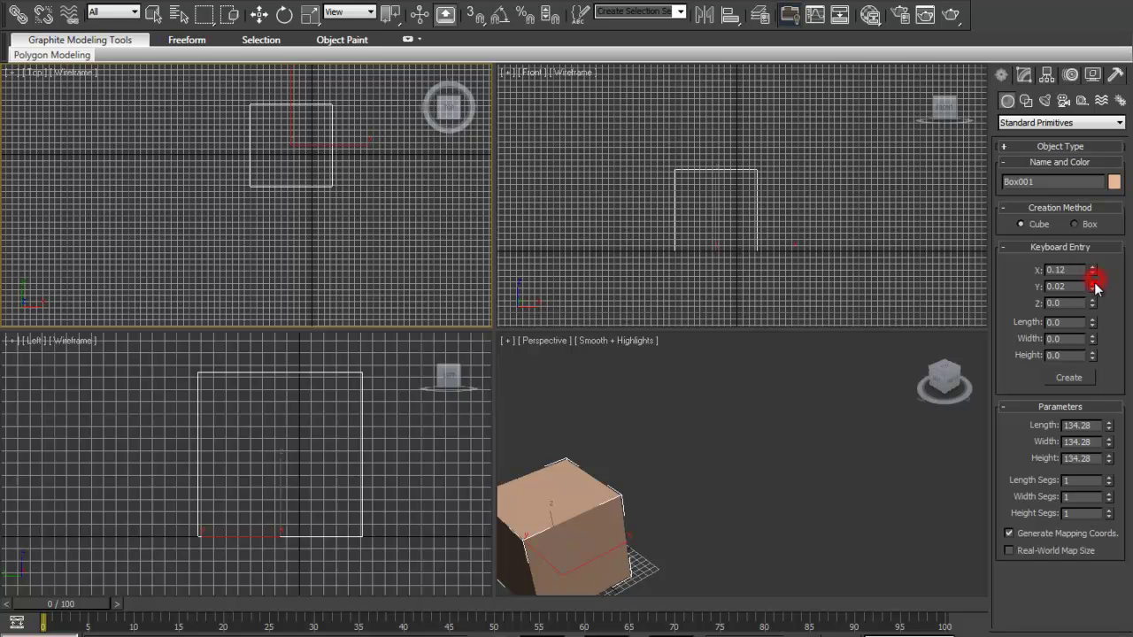
click(1082, 287)
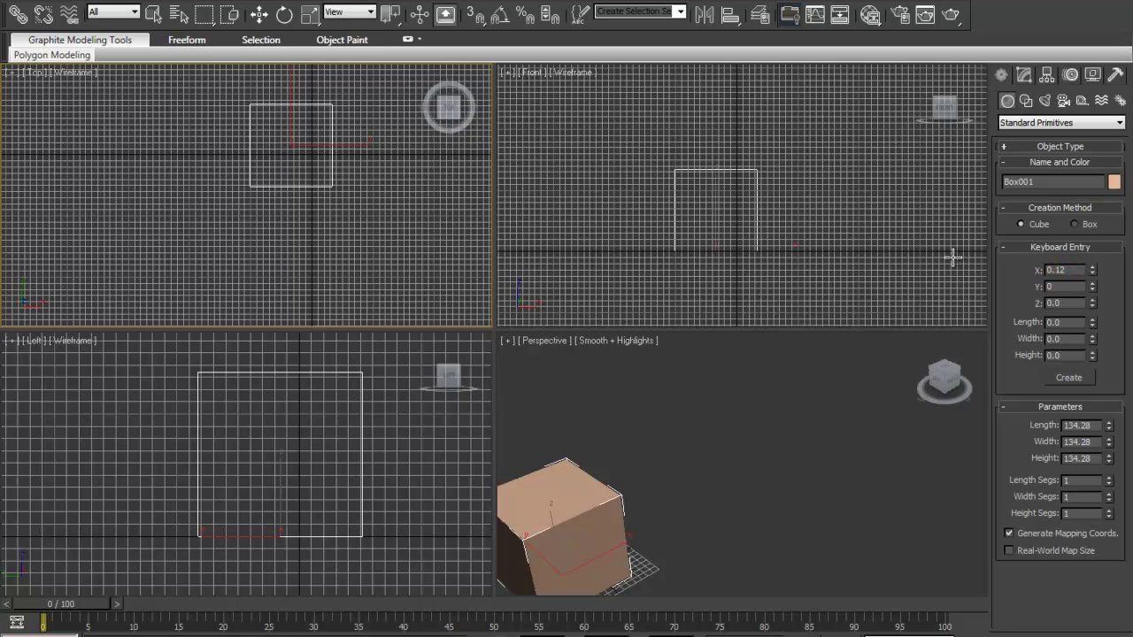
click(1073, 268)
click(1108, 296)
click(1004, 247)
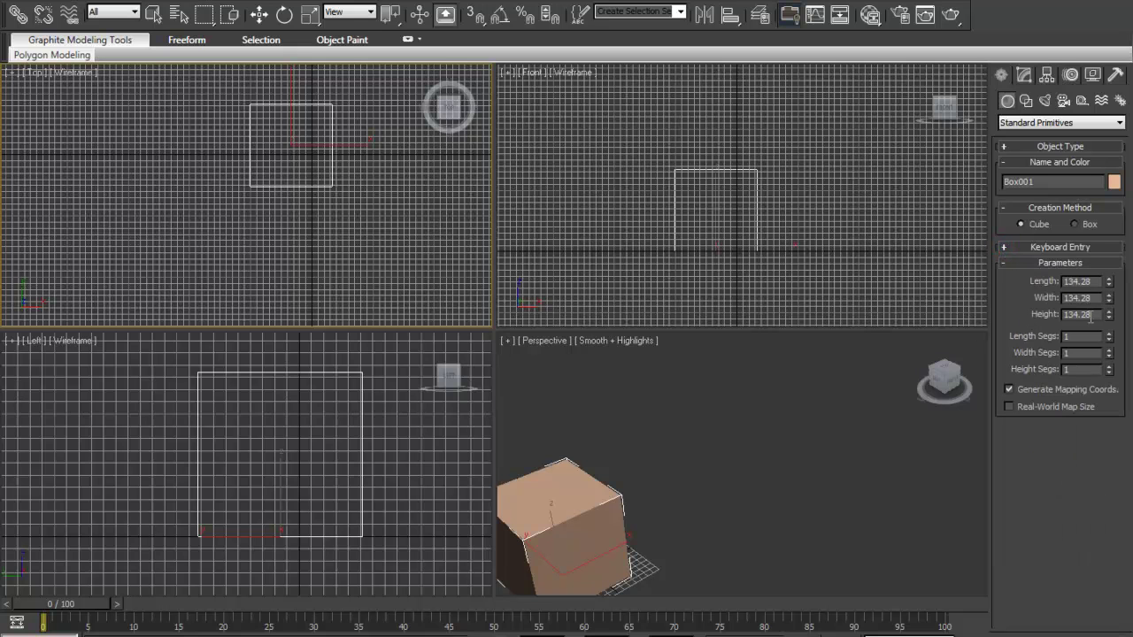
Set the box's length to 200, width to 500 and height to -5.
double_click(1097, 281)
text(200)
key(Tab)
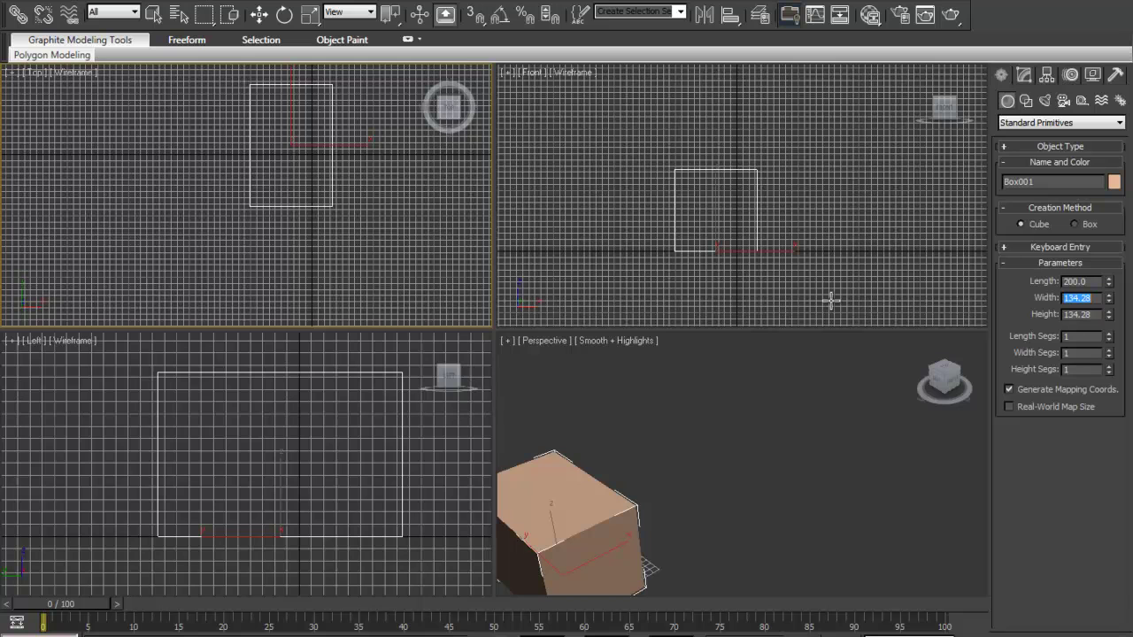
text(500)
key(Tab)
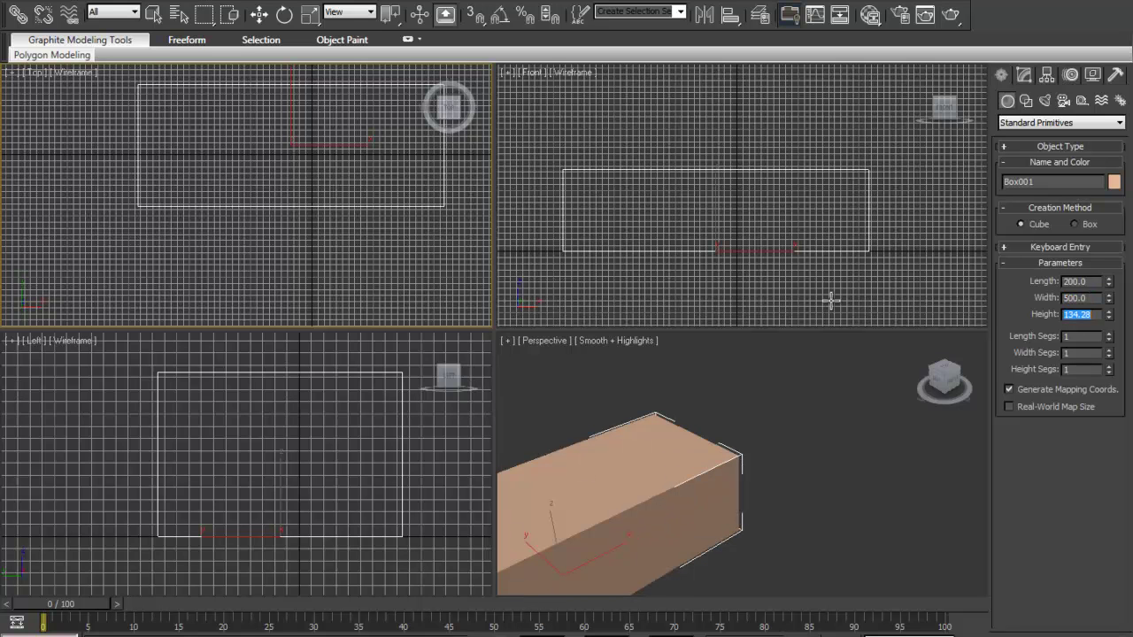
text(1)
key(Return)
middle_drag(640, 419, 880, 257)
scroll(924, 249, up, 3)
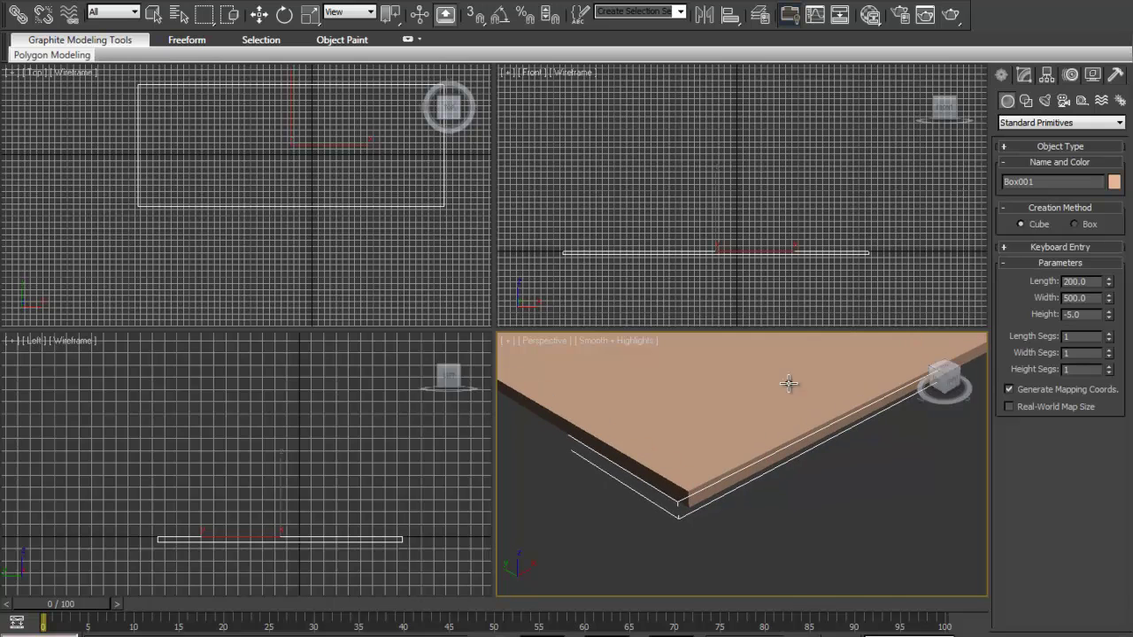
Set the box's height to 50000.
double_click(1091, 311)
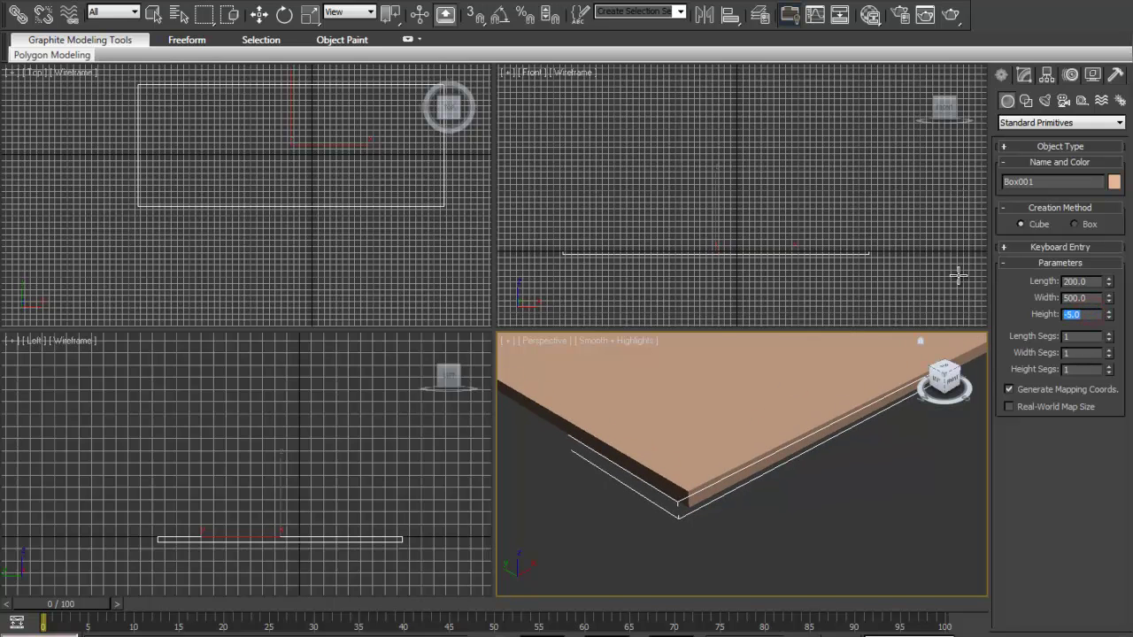
text(50000)
key(Return)
middle_drag(885, 390, 682, 627)
scroll(816, 480, up, 3)
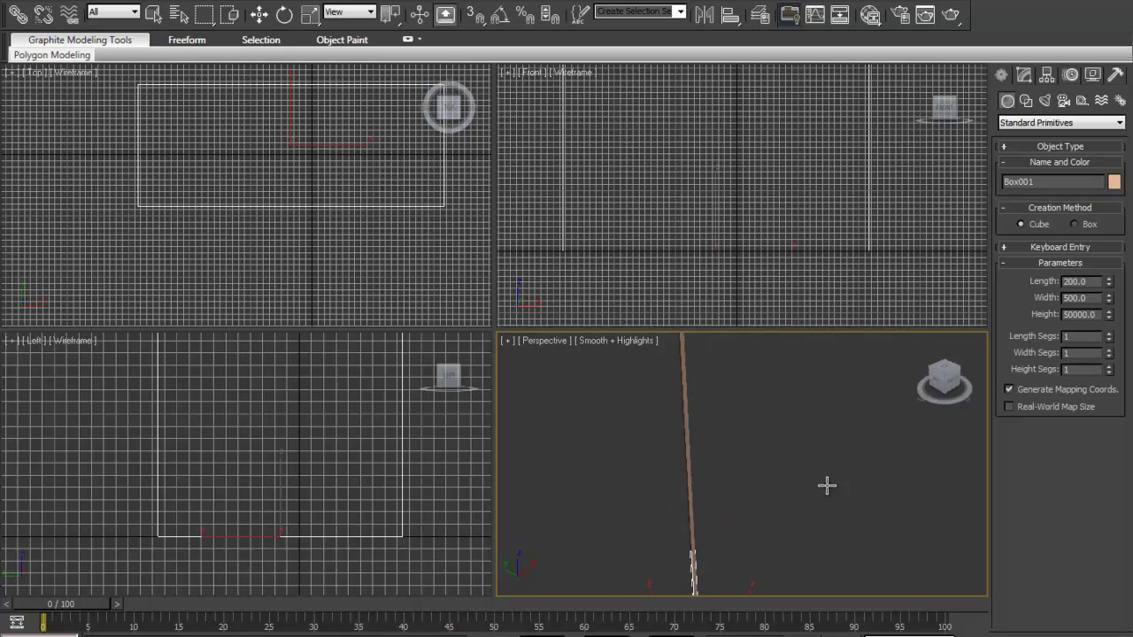
Set the box's height, width and length to 20 each.
double_click(1099, 314)
text(20)
double_click(1099, 297)
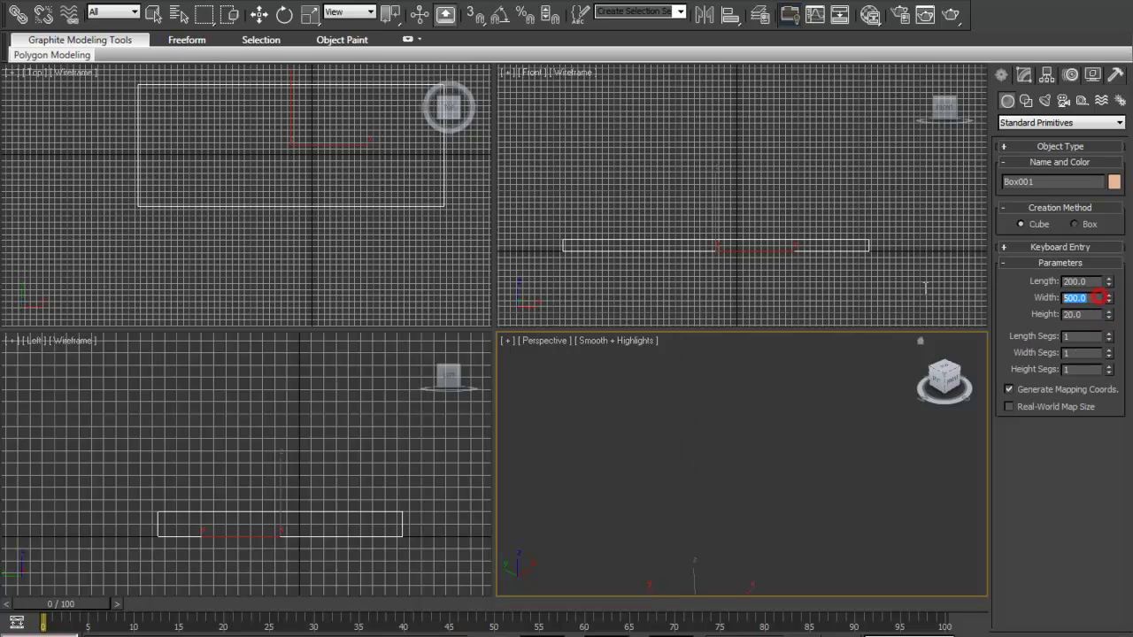
text(20)
double_click(1096, 281)
text(20)
key(Return)
Locate the resized cube in the Perspective viewport and examine it up close.
middle_drag(782, 553, 810, 342)
middle_drag(776, 453, 956, 324)
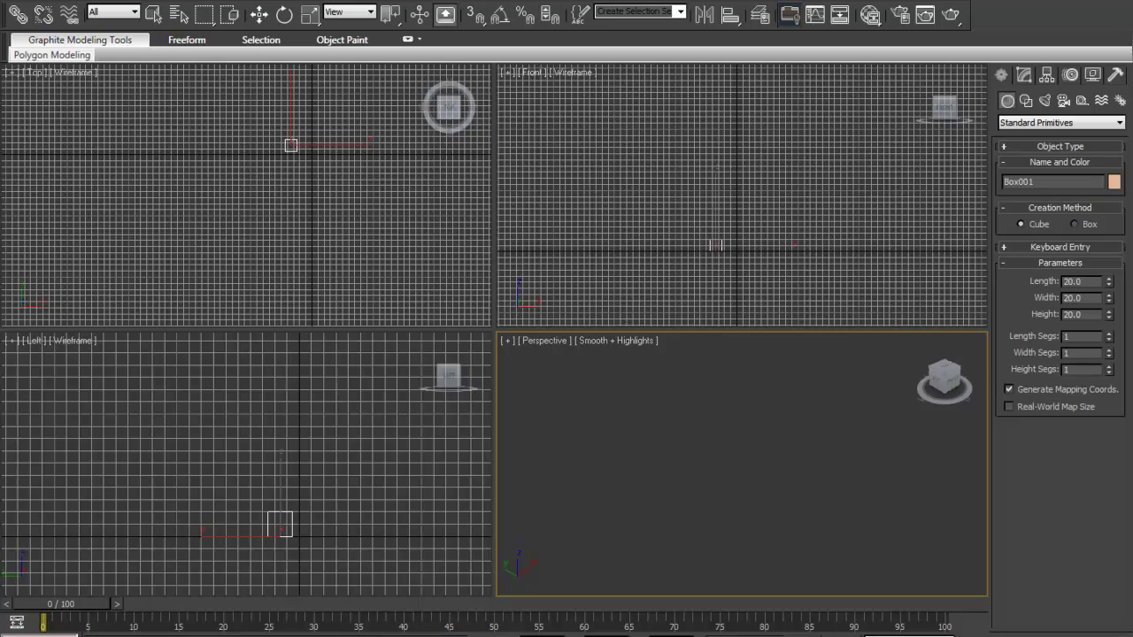
scroll(788, 250, up, 3)
middle_drag(797, 242, 910, 106)
scroll(910, 106, up, 1)
scroll(682, 488, down, 5)
middle_click(683, 488)
scroll(683, 487, down, 3)
middle_drag(673, 540, 833, 394)
scroll(832, 397, up, 3)
middle_drag(799, 431, 605, 514)
scroll(605, 509, up, 3)
scroll(584, 392, up, 1)
middle_drag(584, 392, 662, 508)
scroll(662, 508, up, 6)
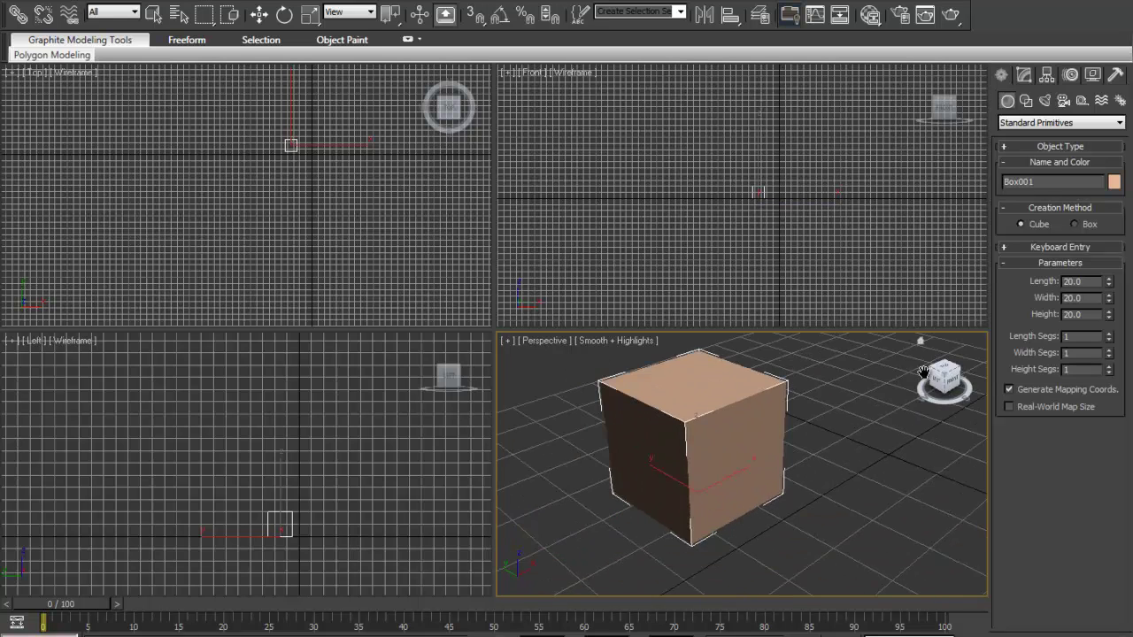
Set the Box tool's length, width and height segments to 5 each.
click(726, 429)
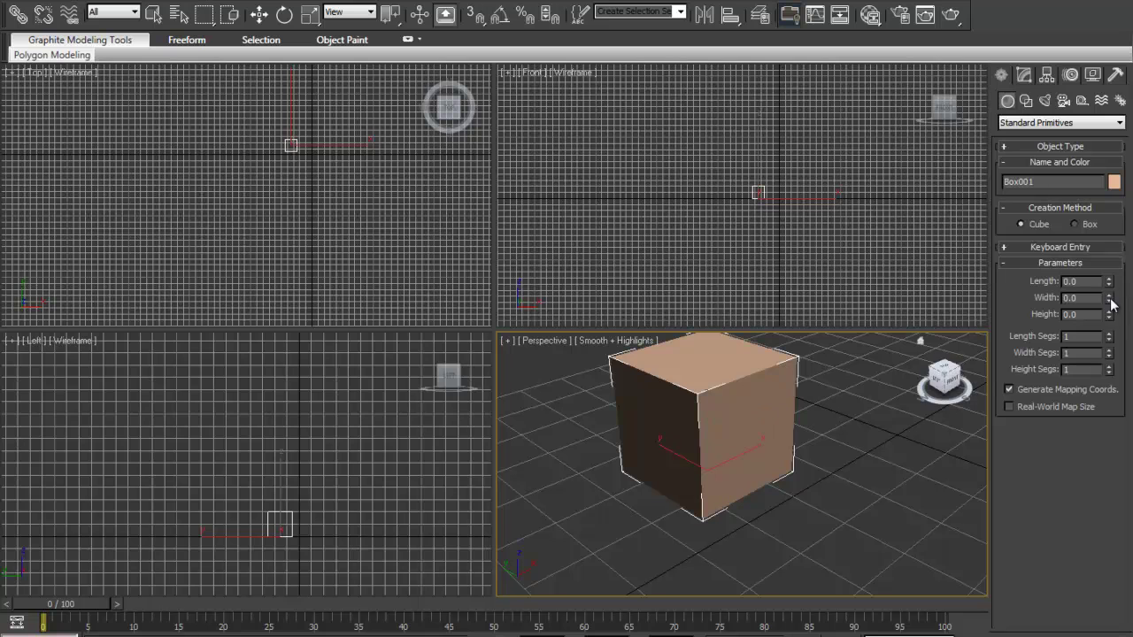
text(5)
key(Return)
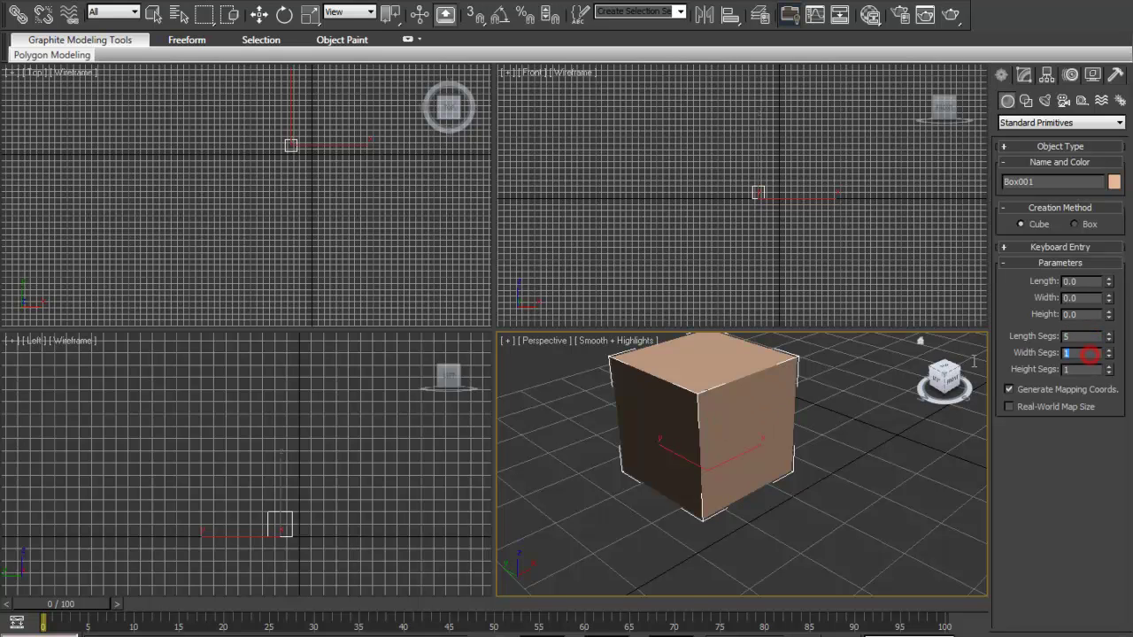
double_click(1090, 370)
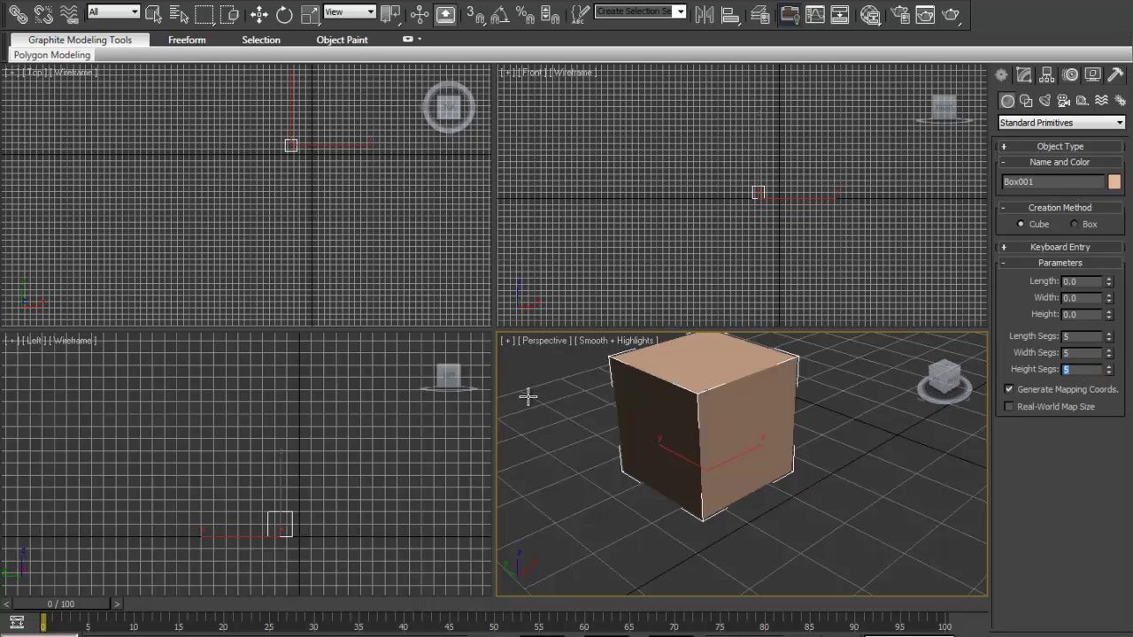
Maximize the Perspective viewport and switch its shading to Wireframe.
key(alt+w)
scroll(371, 248, down, 2)
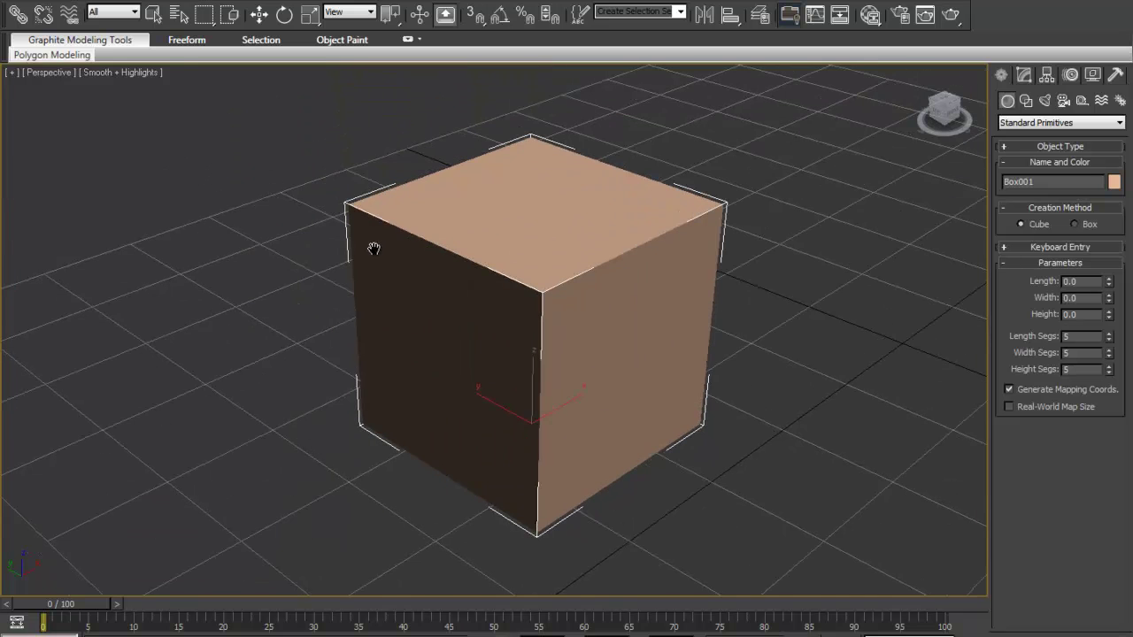
mouse_move(51, 55)
click(158, 71)
click(225, 125)
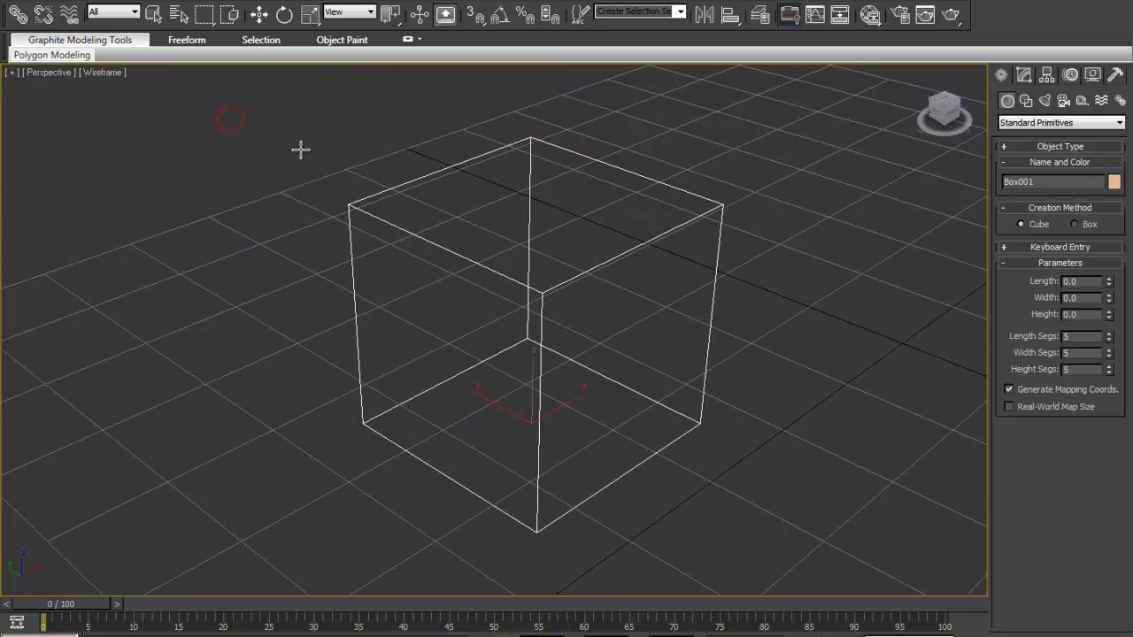
Set the Perspective viewport's shading to Smooth + Highlights and turn on Edged Faces.
click(118, 73)
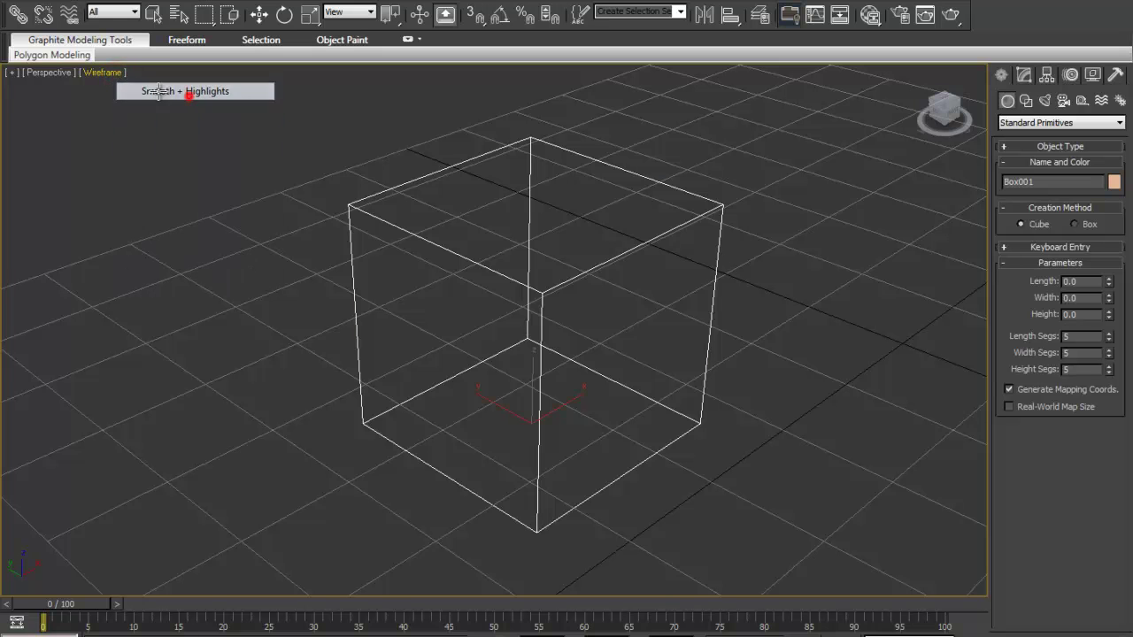
click(189, 92)
click(103, 72)
click(157, 159)
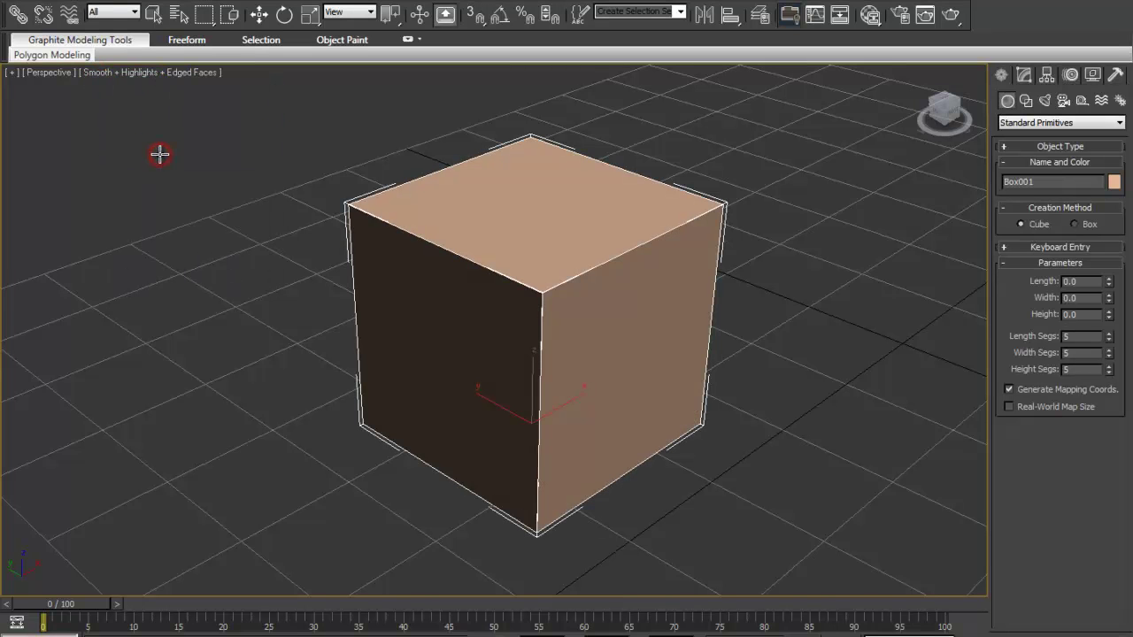
middle_drag(473, 299, 466, 293)
Switch the Perspective viewport to Hidden Line shading and return it to Smooth + Highlights.
click(153, 76)
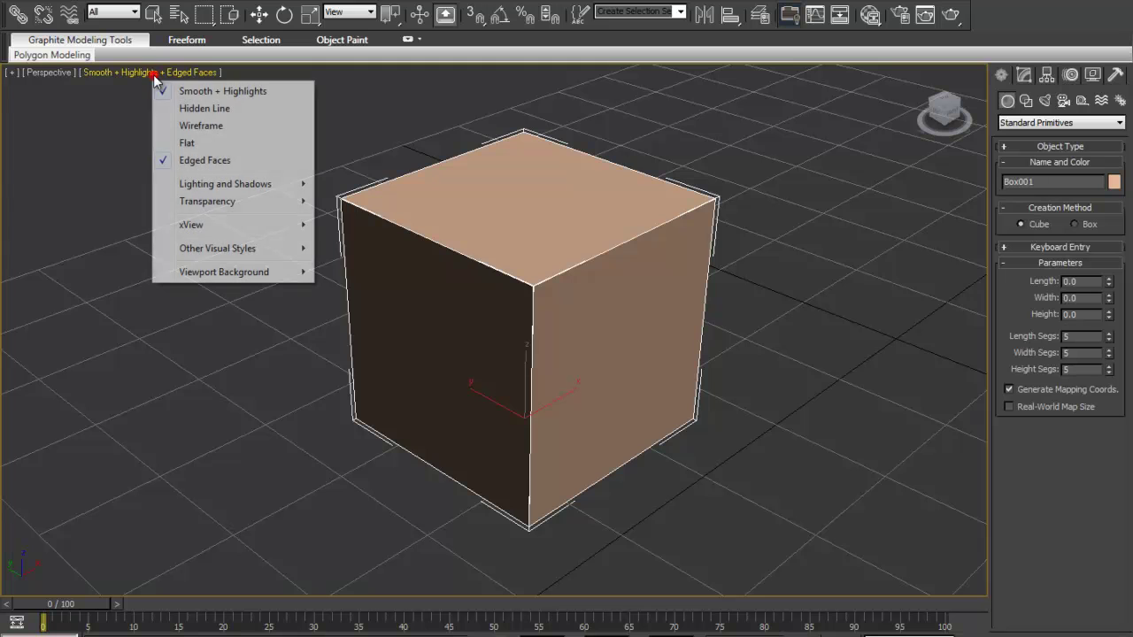
click(262, 112)
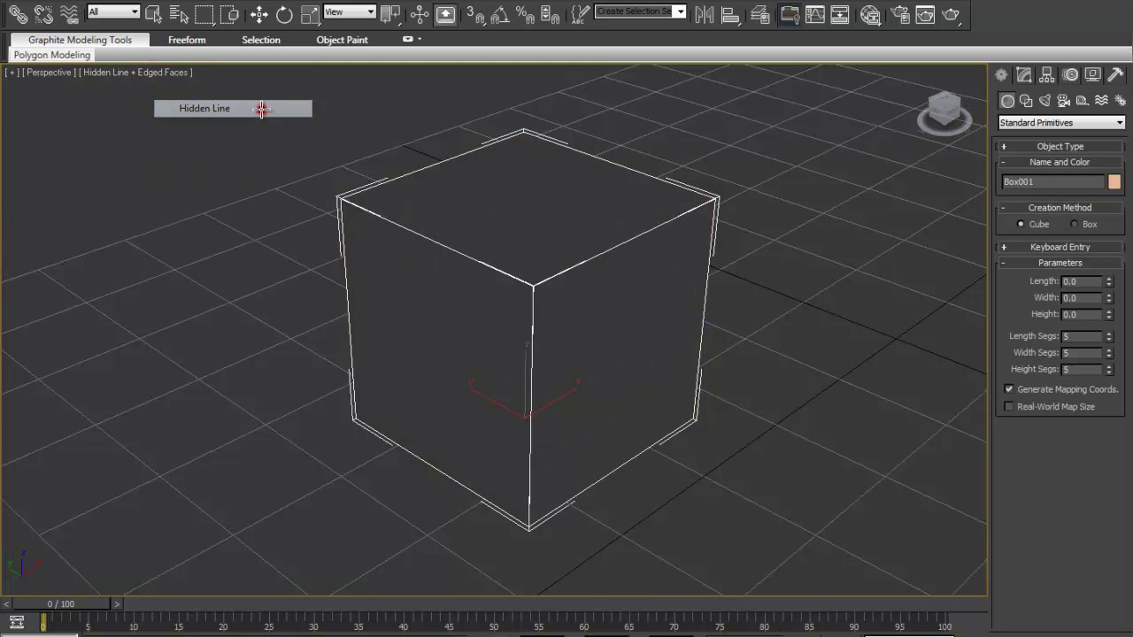
click(151, 73)
click(204, 108)
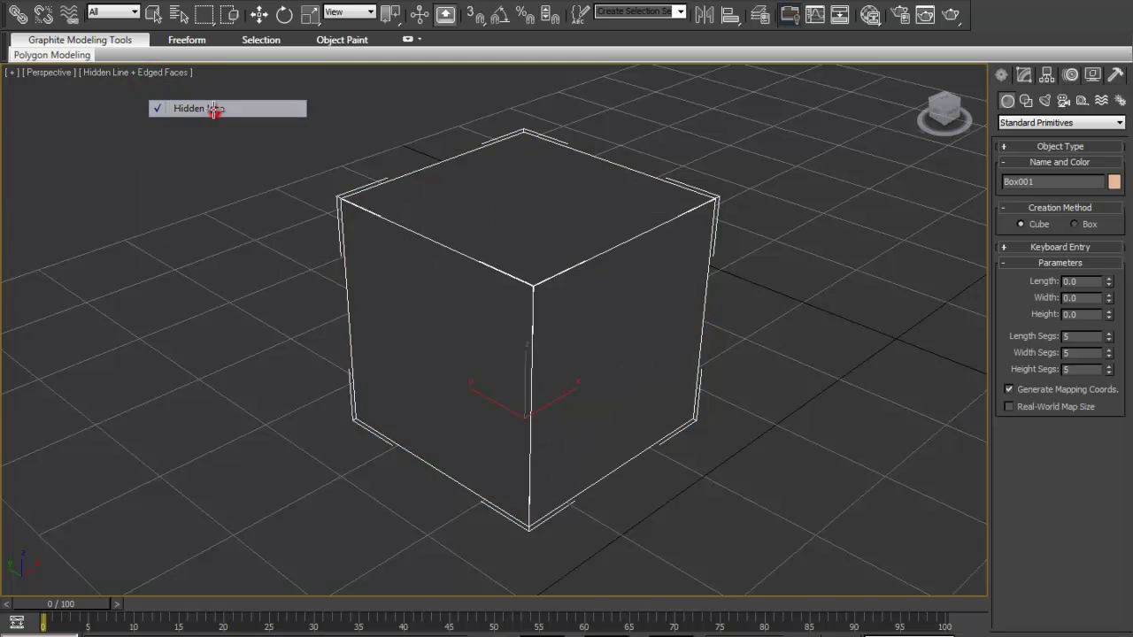
click(140, 69)
click(189, 91)
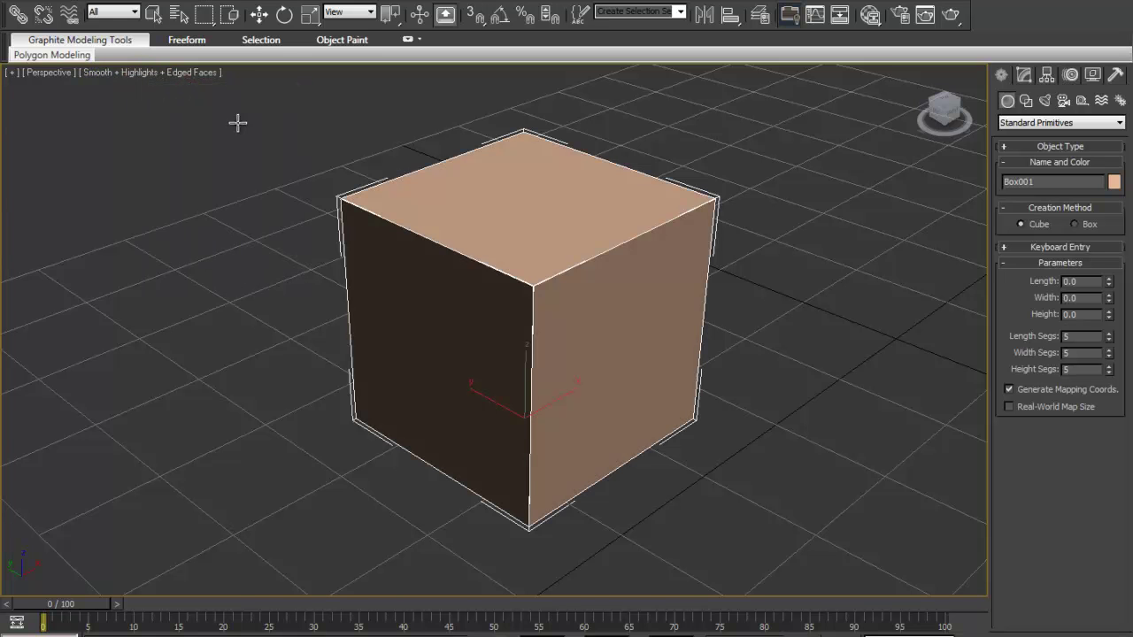
Restore the four-viewport layout, enlarge the box in the Left viewport and view its shading options.
middle_drag(668, 315, 569, 300)
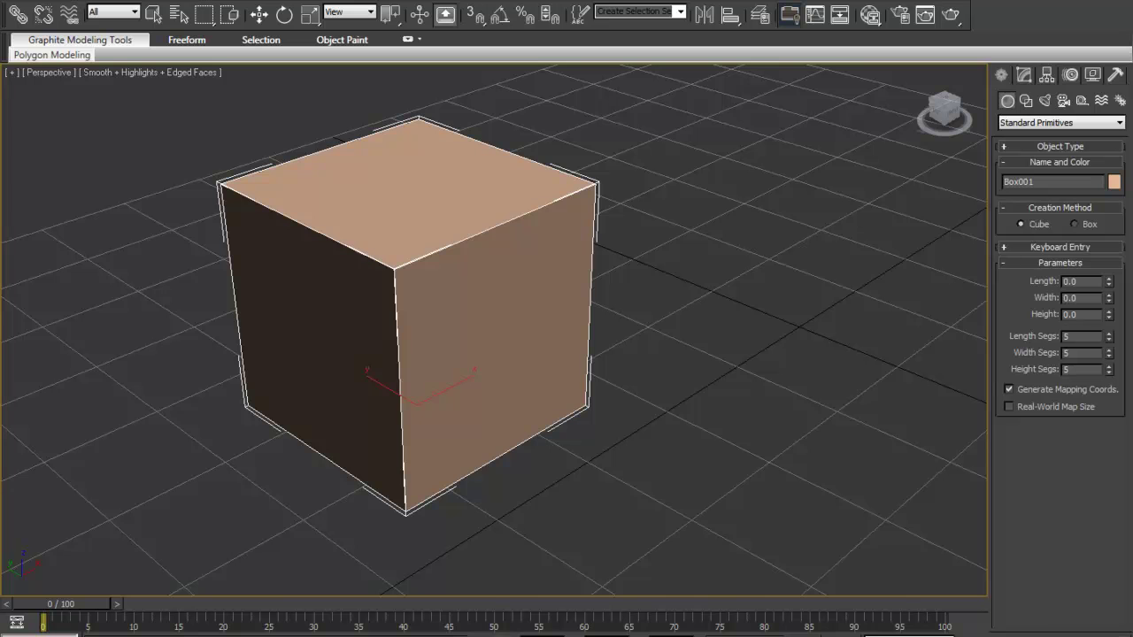
key(alt+w)
middle_click(314, 529)
scroll(314, 528, up, 5)
middle_drag(314, 529, 198, 460)
scroll(258, 455, up, 4)
scroll(203, 499, up, 2)
click(56, 340)
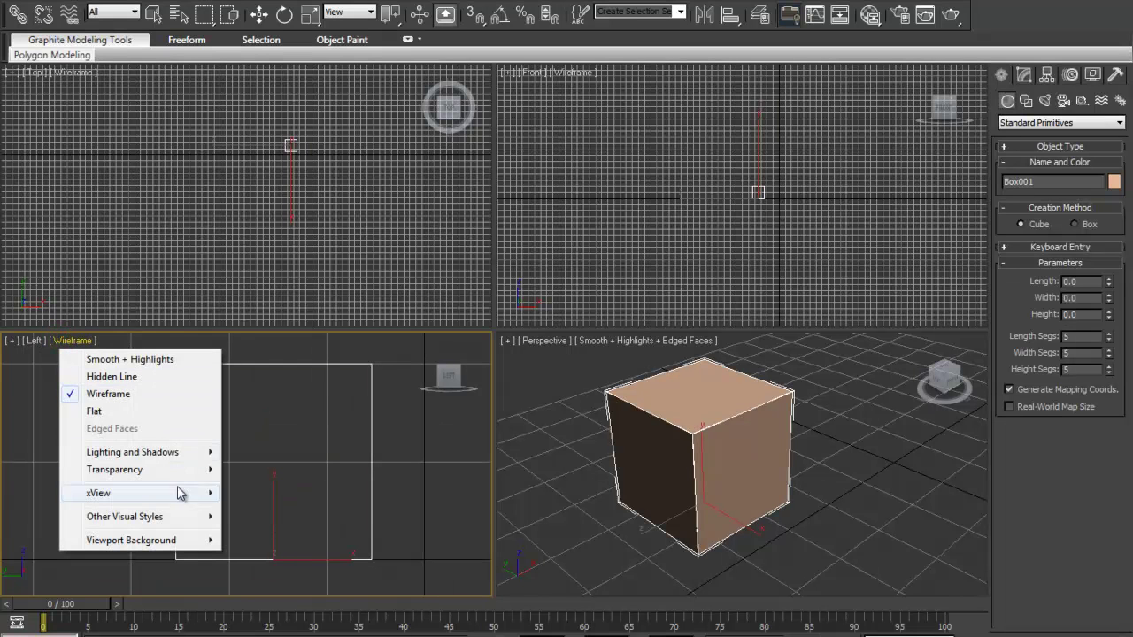
click(286, 401)
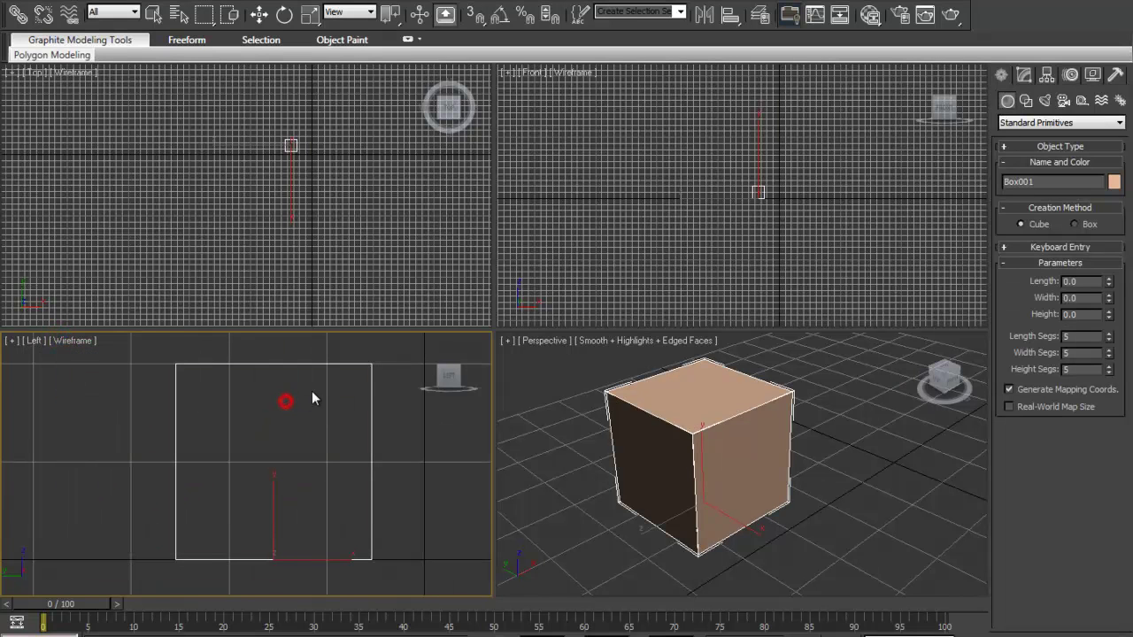
Try to set the box's length segments to 200 in the creation parameters and inspect the box closely in Perspective.
double_click(1081, 337)
text(500)
key(Return)
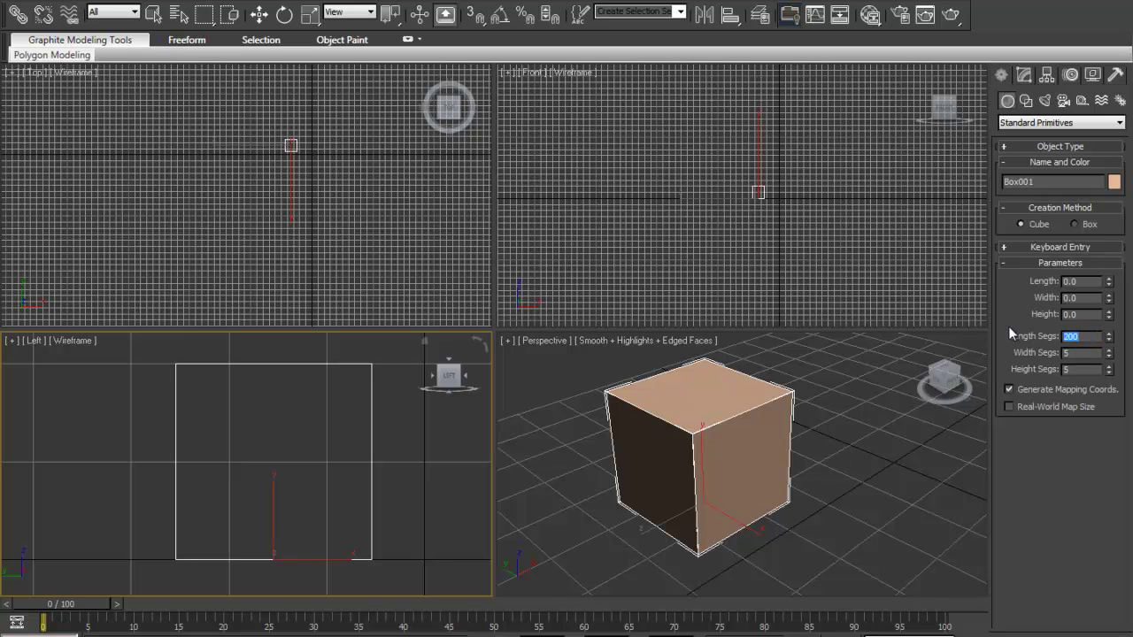
click(671, 407)
scroll(671, 407, up, 3)
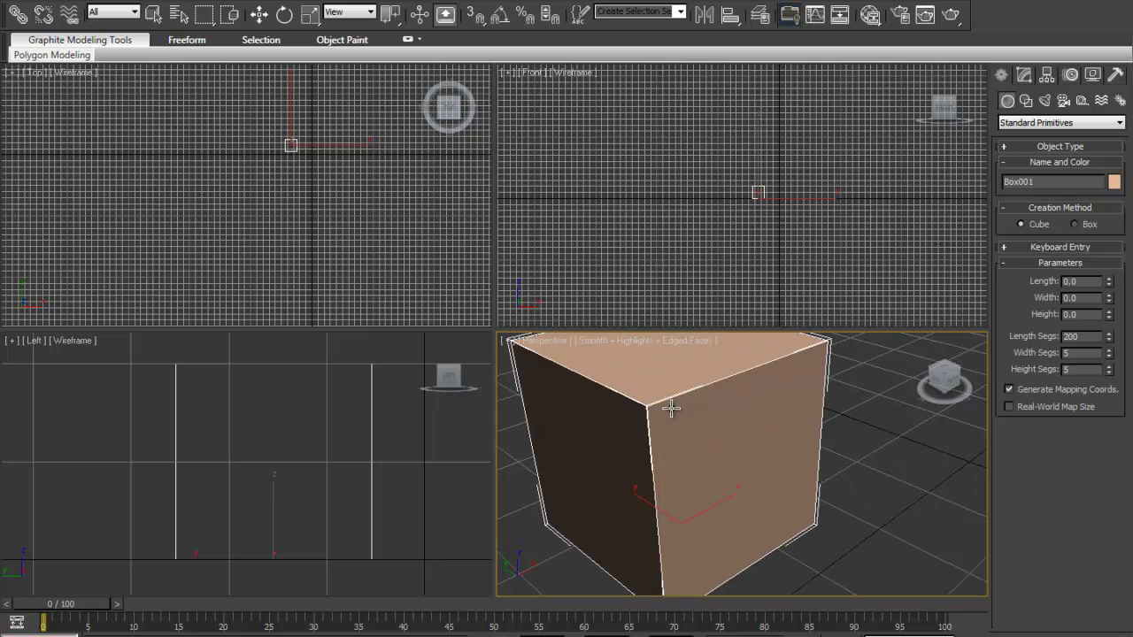
Switch the Perspective viewport to Wireframe, exit box creation and return the shading to Smooth + Highlights.
click(659, 342)
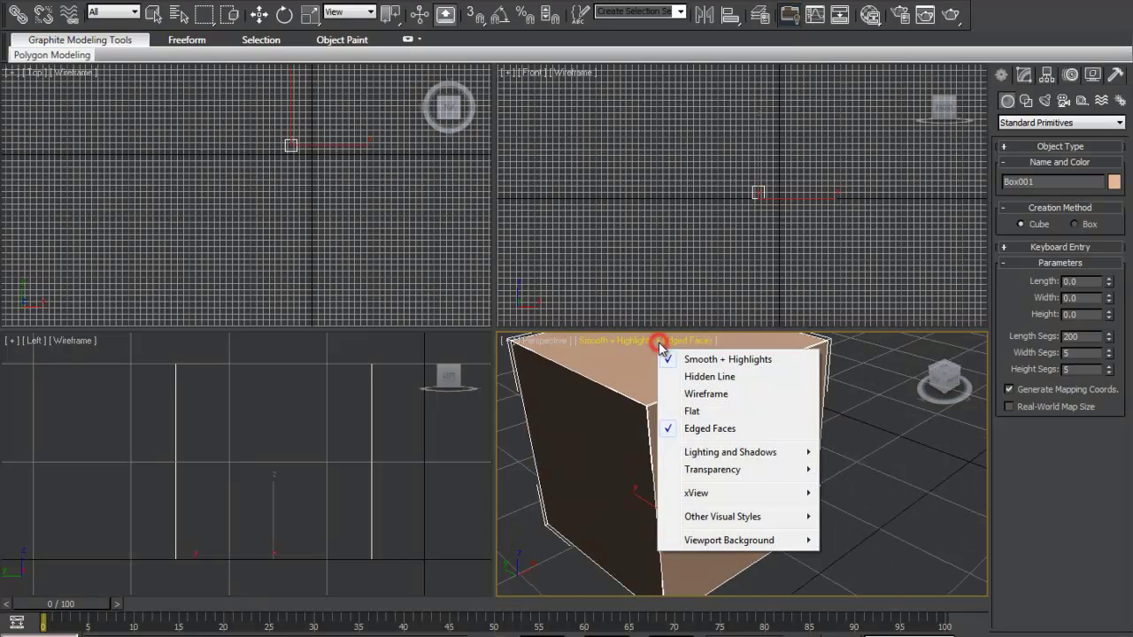
click(750, 395)
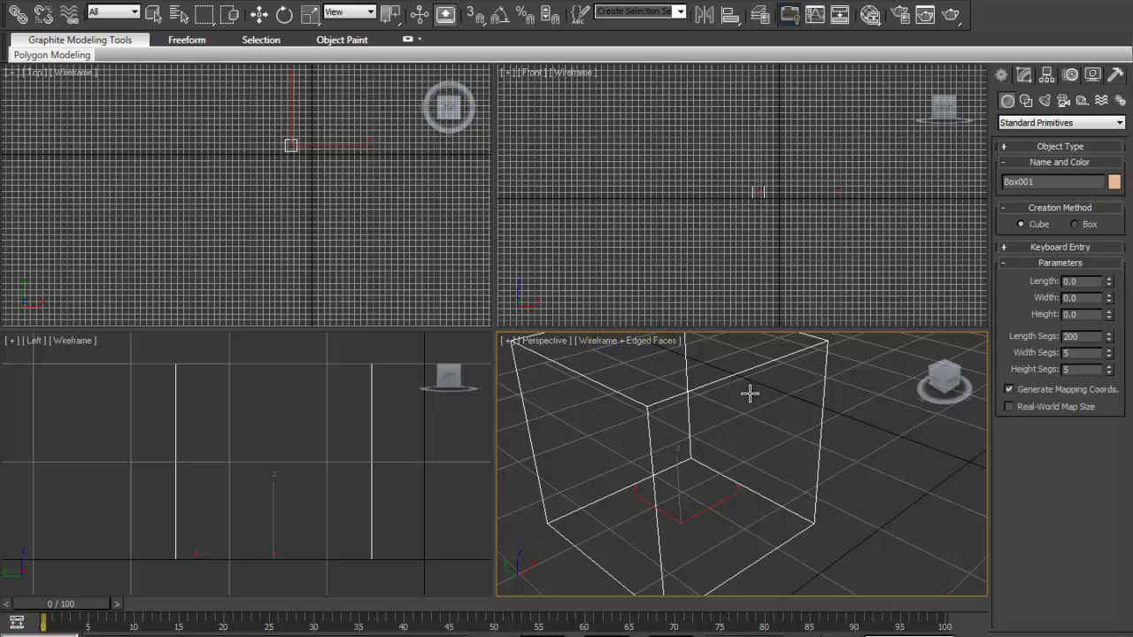
right_click(721, 394)
right_click(695, 388)
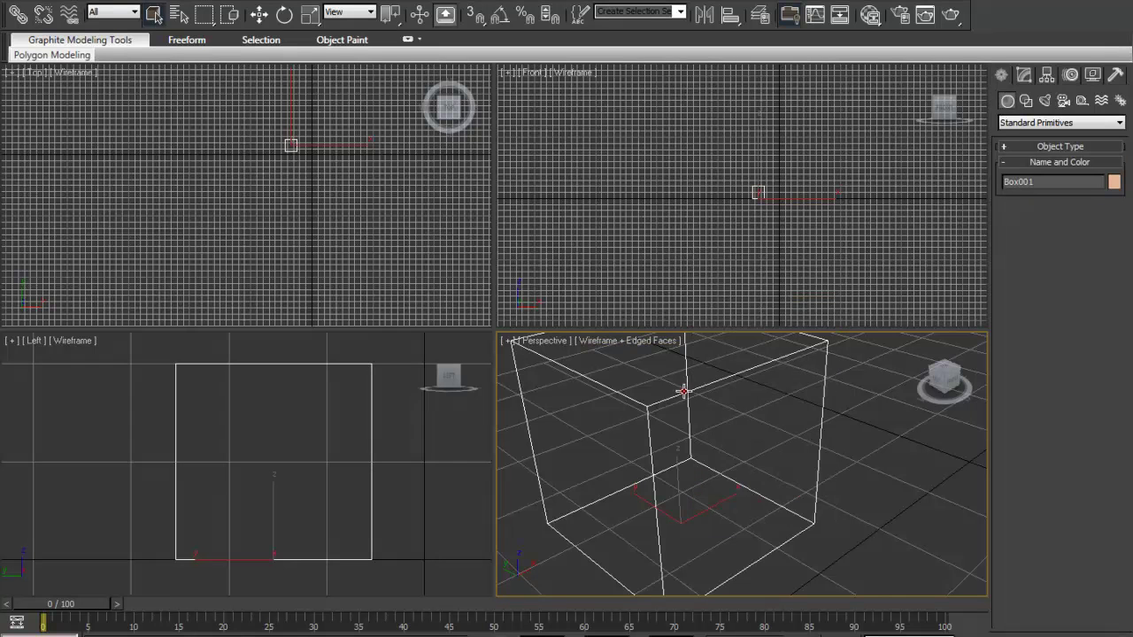
click(630, 344)
click(674, 361)
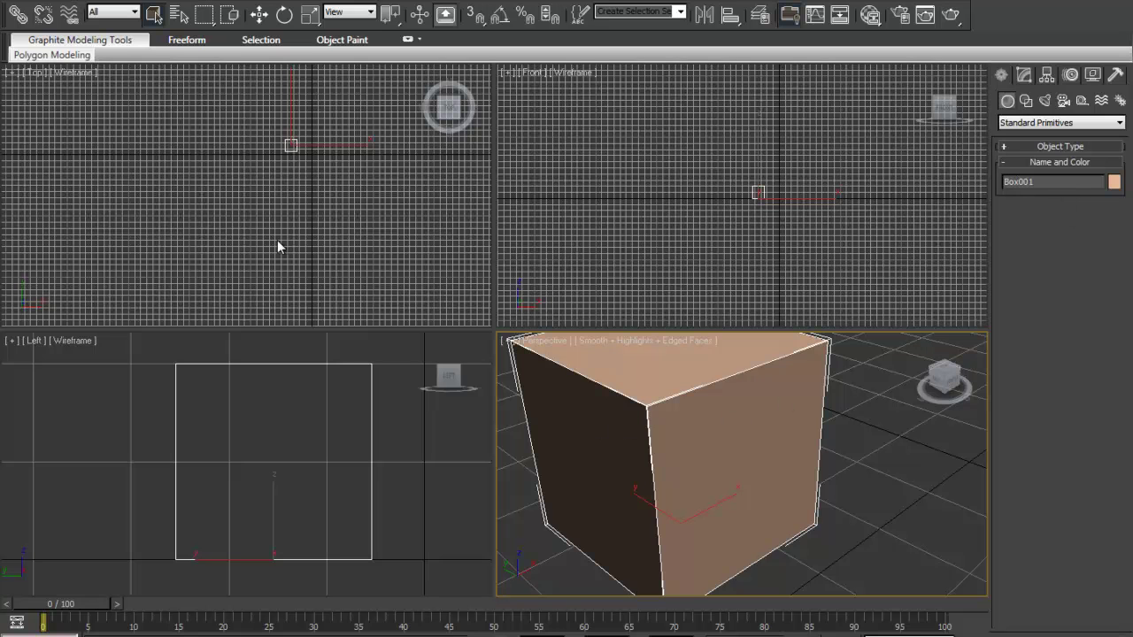
Open the existing box's parameters for modification and set its height segments first to 2 and then to 4.
click(748, 445)
click(707, 468)
click(1024, 76)
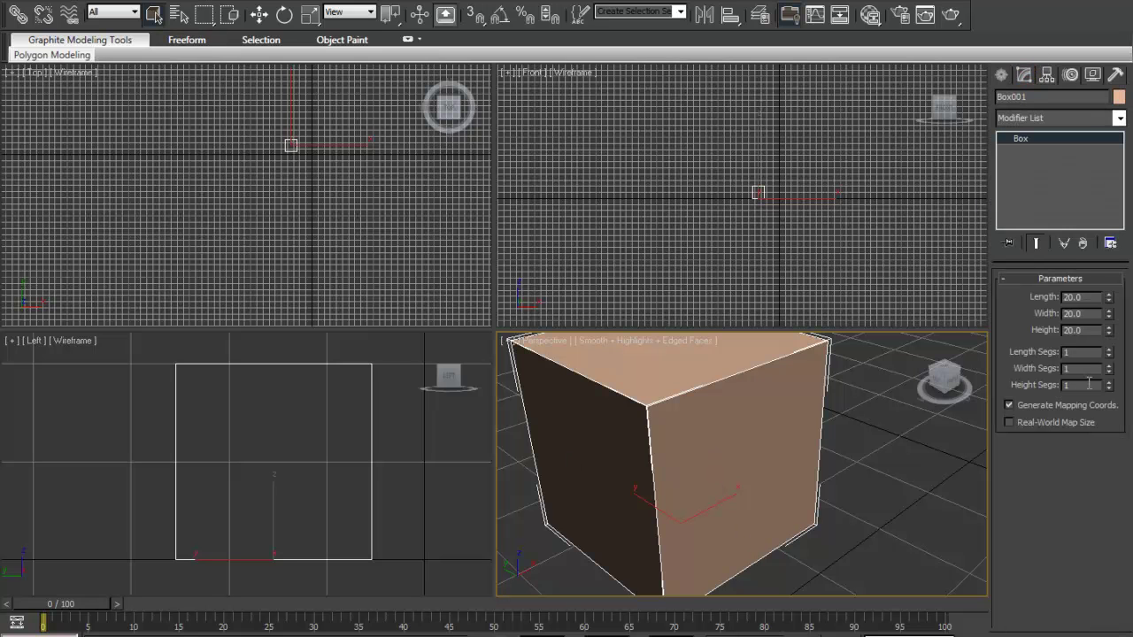
text(2)
key(Return)
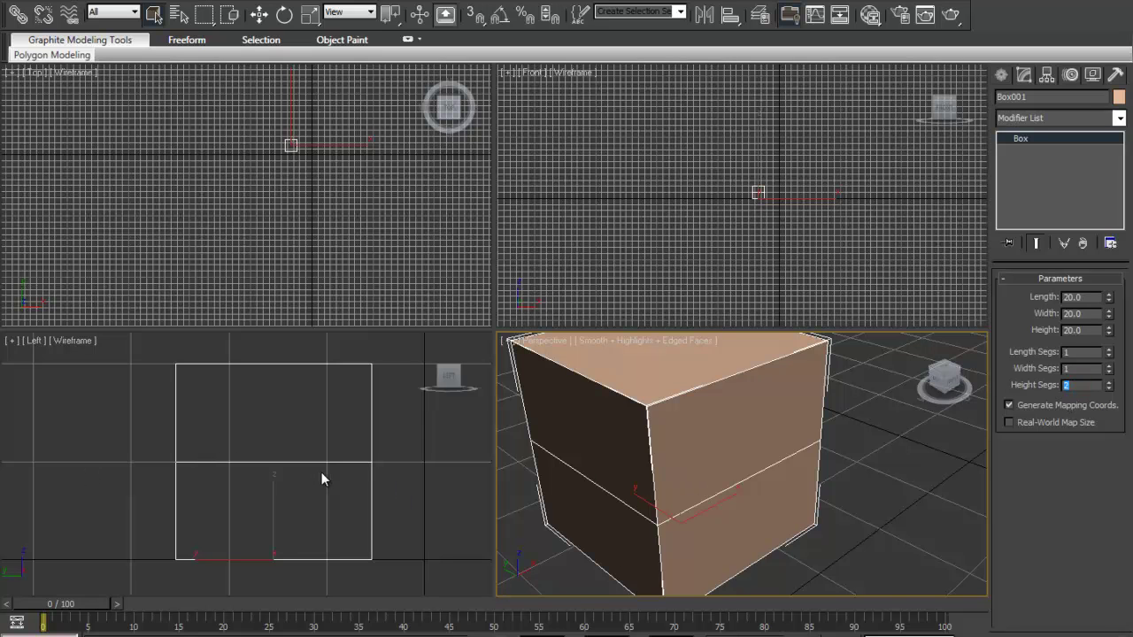
text(4)
key(Return)
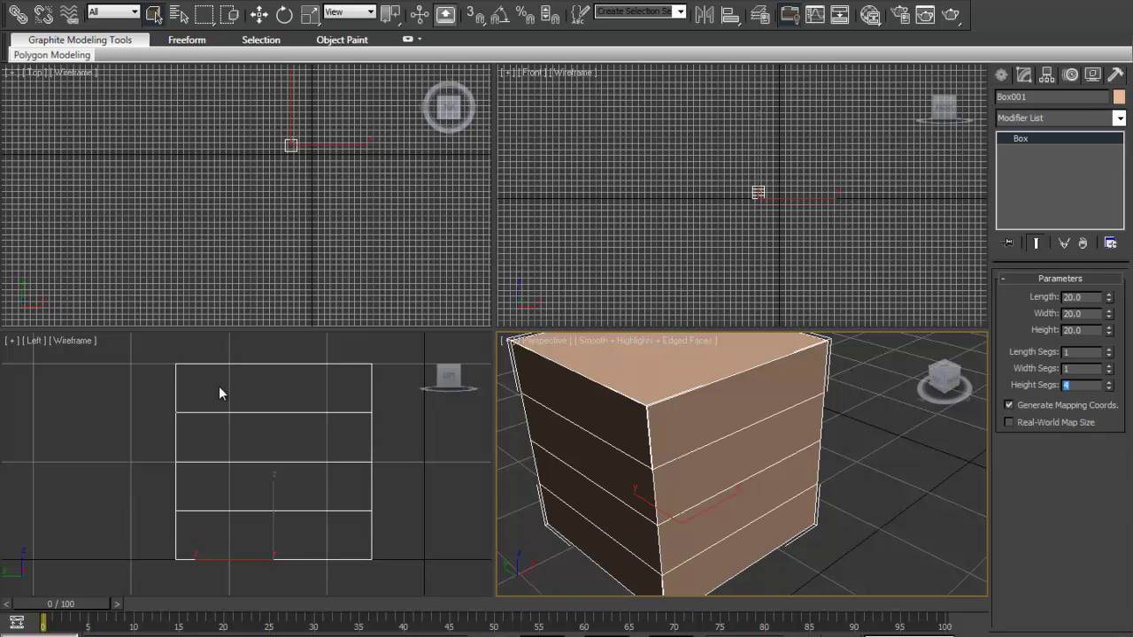
Set the box's width, length and height segments to 5 each.
click(1079, 372)
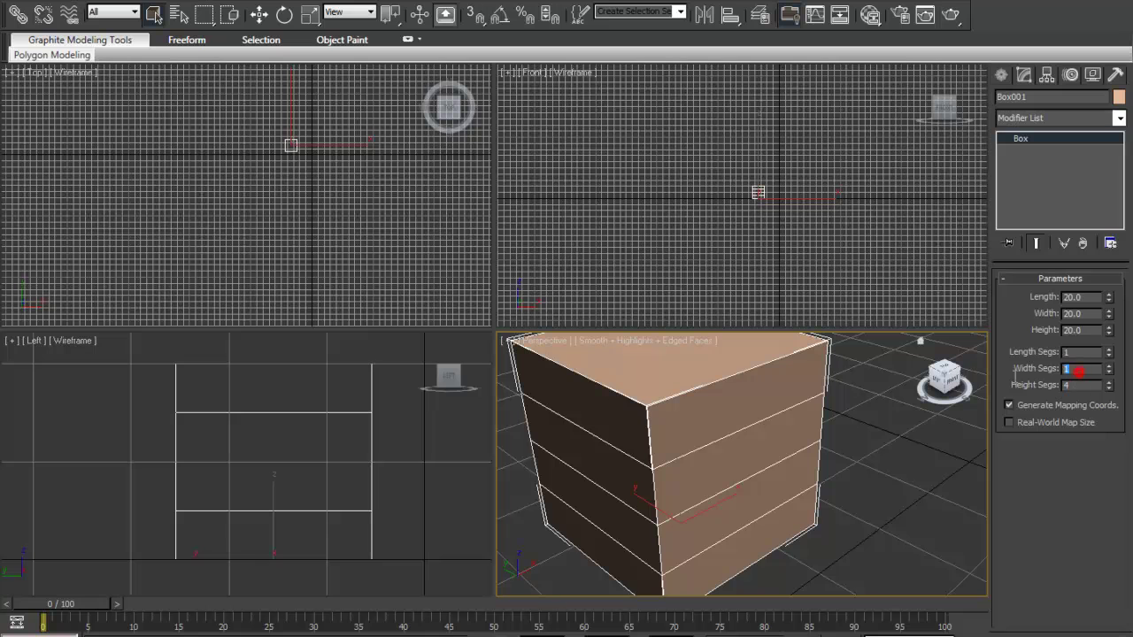
key(Return)
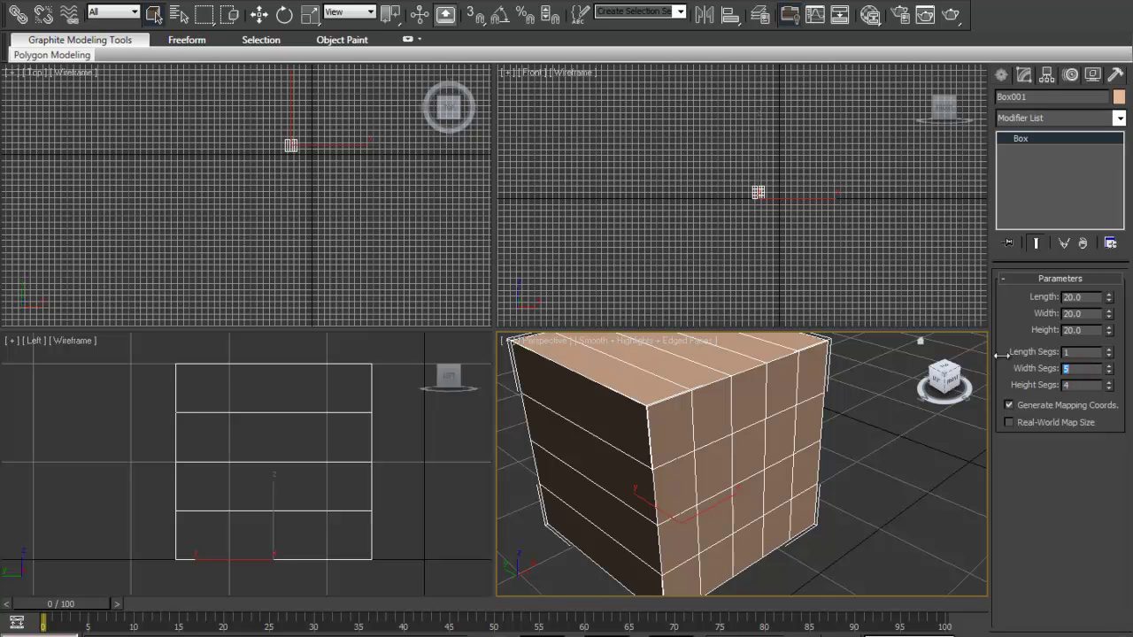
text(5)
key(Return)
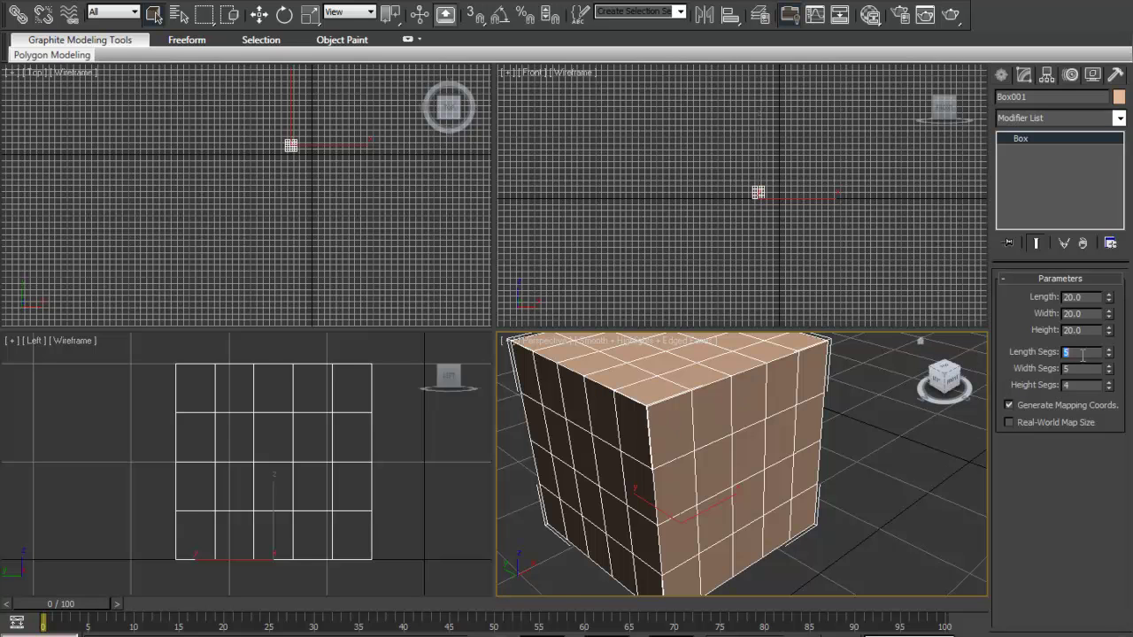
double_click(1091, 387)
text(5)
key(Return)
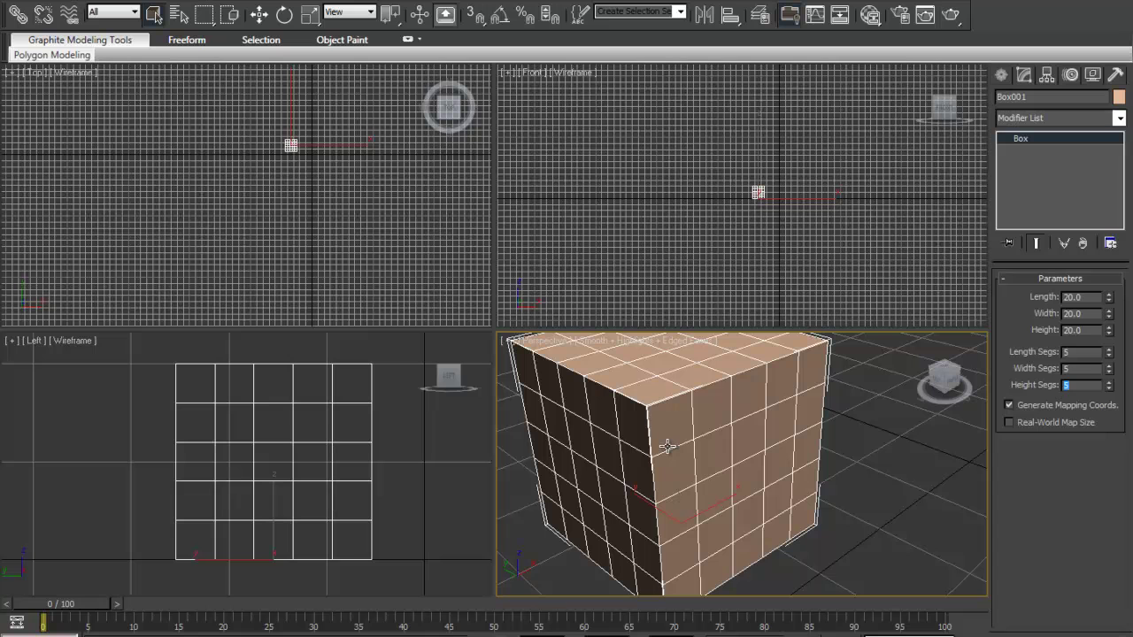
Convert the box to an Editable Poly and expand its sub-object levels to show the selection options.
right_click(757, 476)
mouse_move(801, 609)
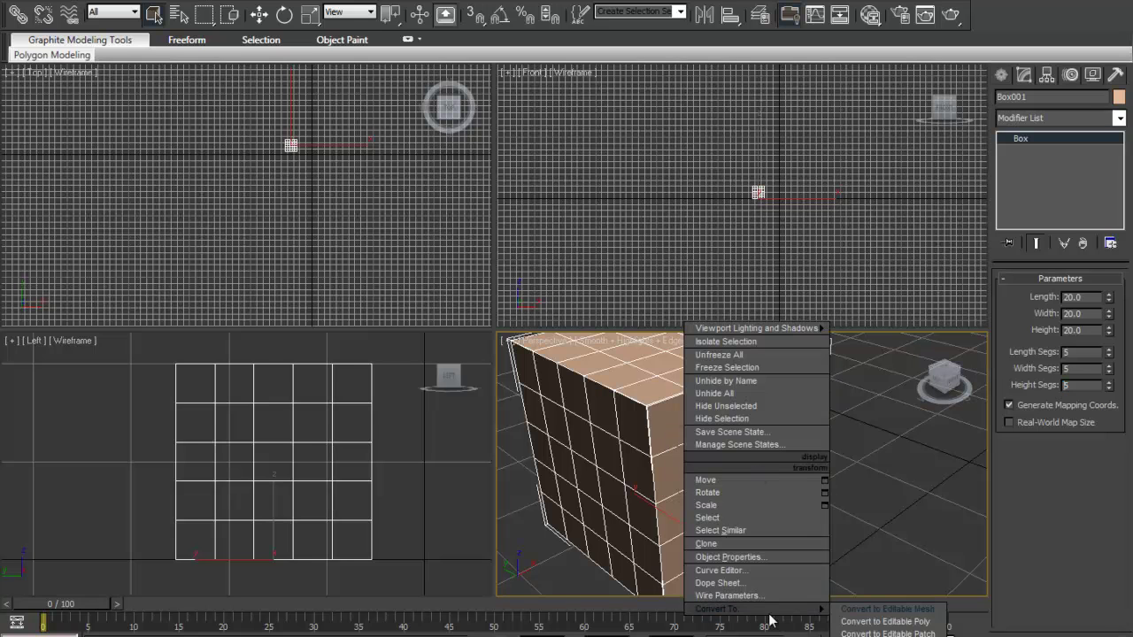
click(885, 618)
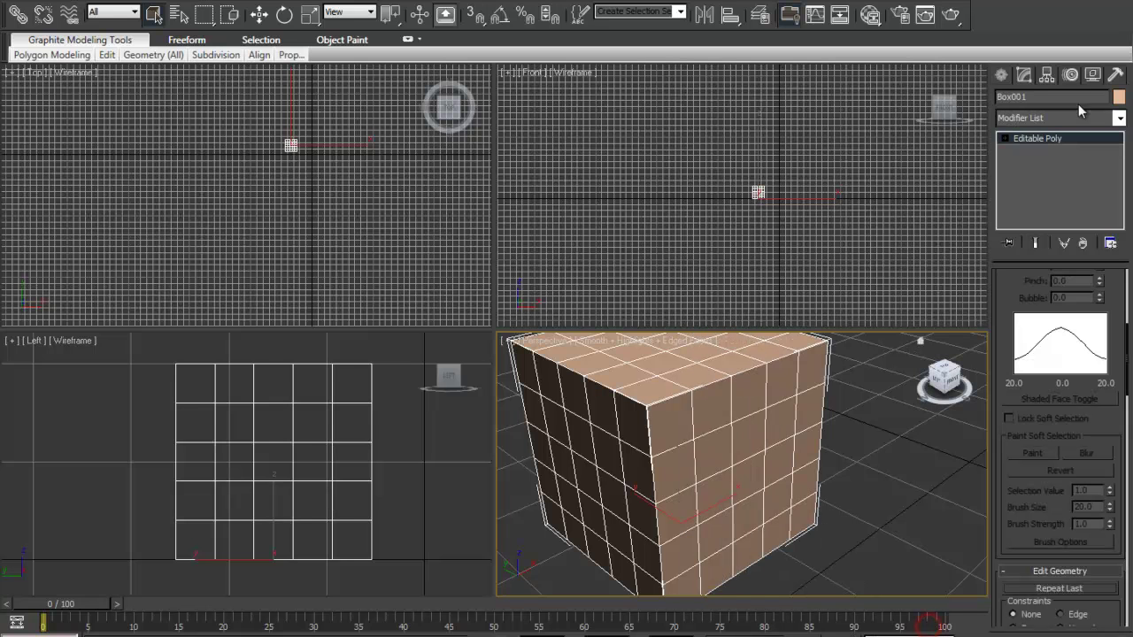
click(1004, 138)
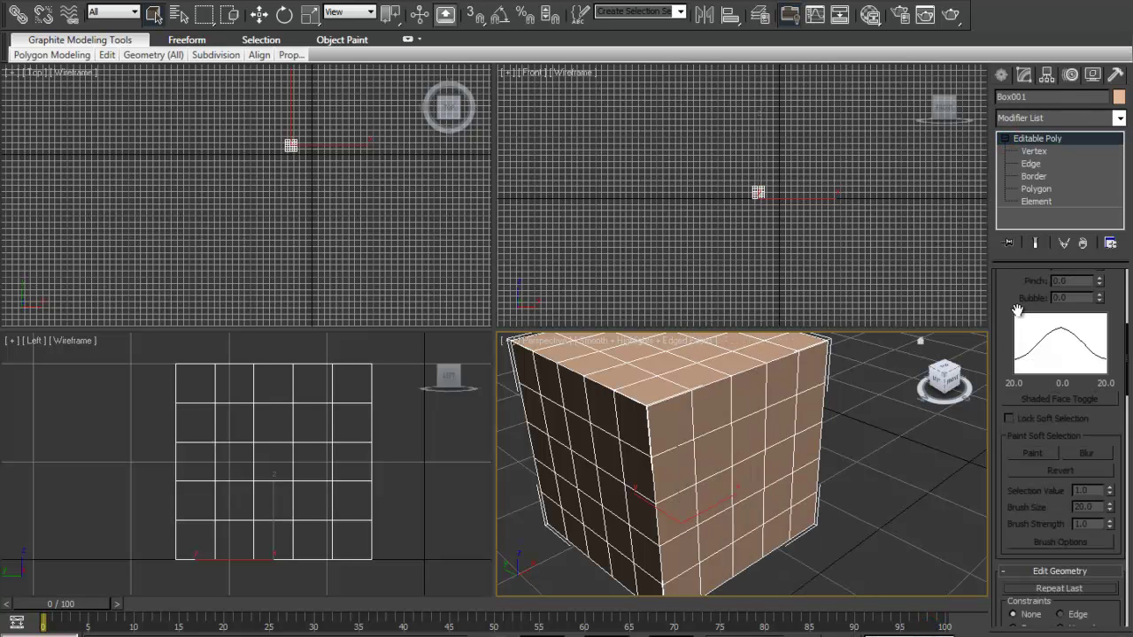
scroll(1008, 294, up, 5)
drag(1008, 293, 1033, 376)
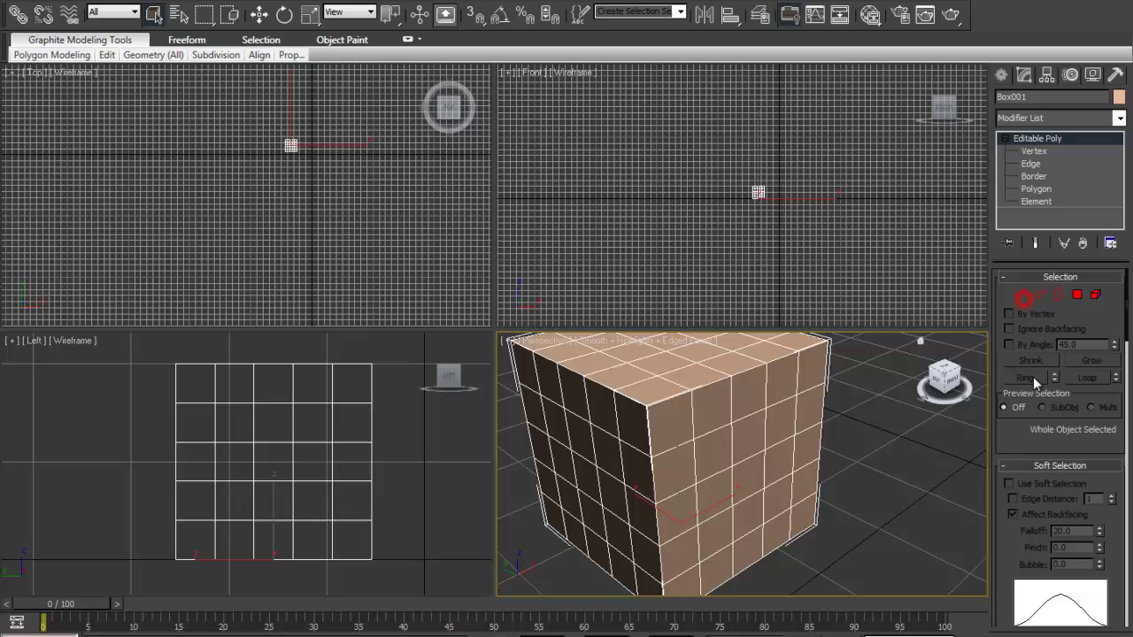
Select one polygon in the upper middle of the box's lighter side face and extrude it outward into a long arm.
click(1076, 292)
click(748, 434)
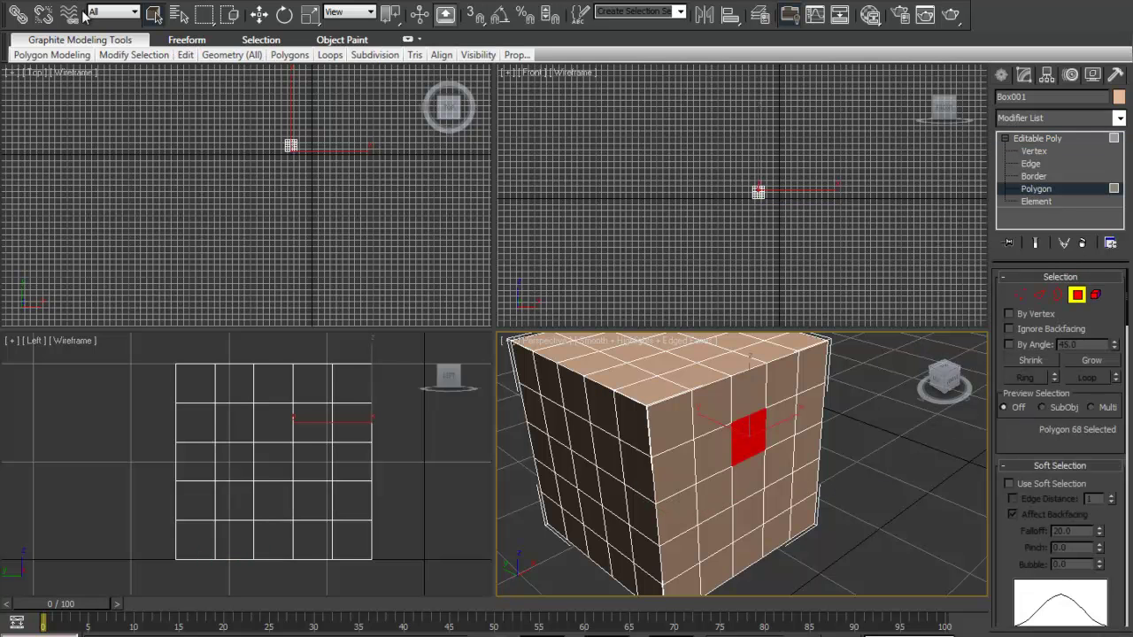
click(409, 39)
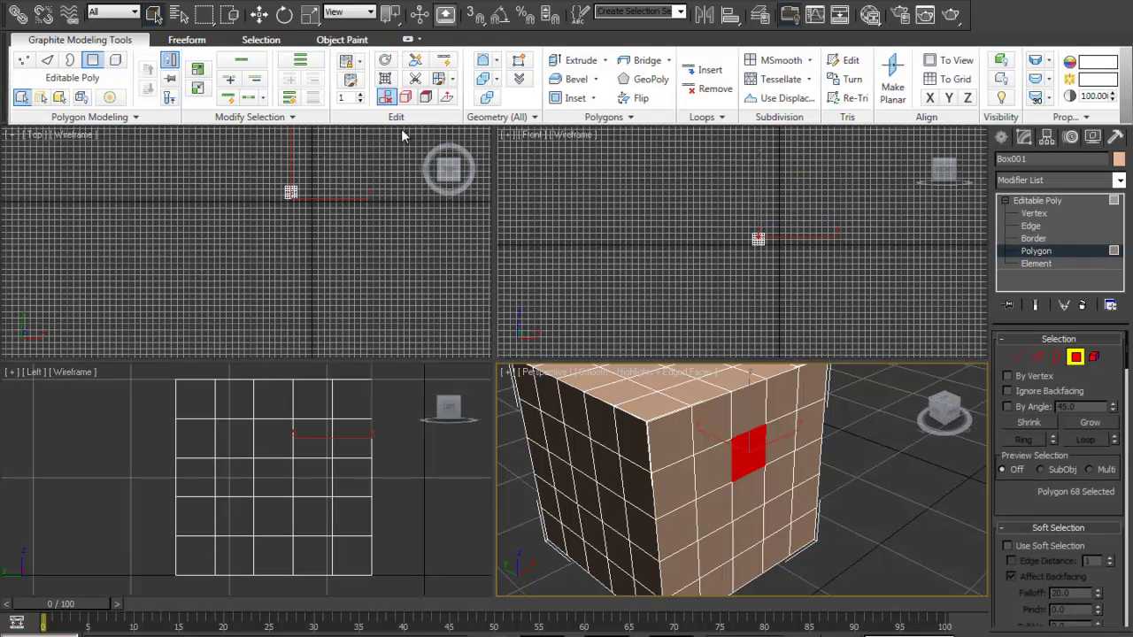
click(580, 60)
drag(745, 452, 666, 426)
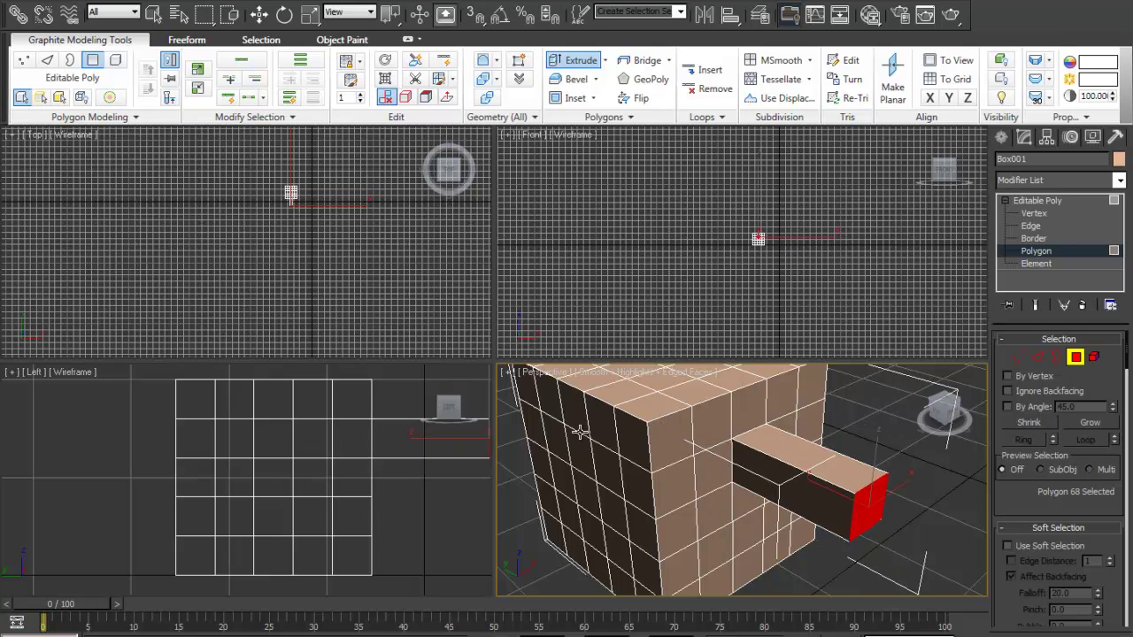
Extrude a polygon on the side of the box opposite the arm, and undo that extrusion.
scroll(605, 405, up, 2)
scroll(627, 433, down, 6)
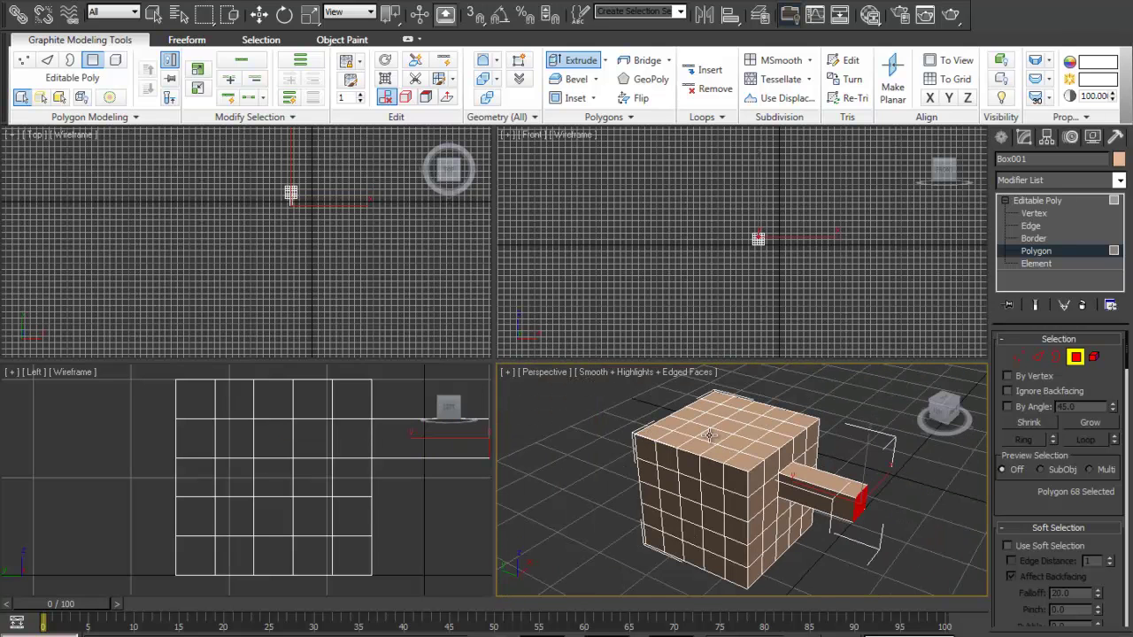
alt+middle_drag(706, 445, 855, 470)
drag(797, 432, 837, 403)
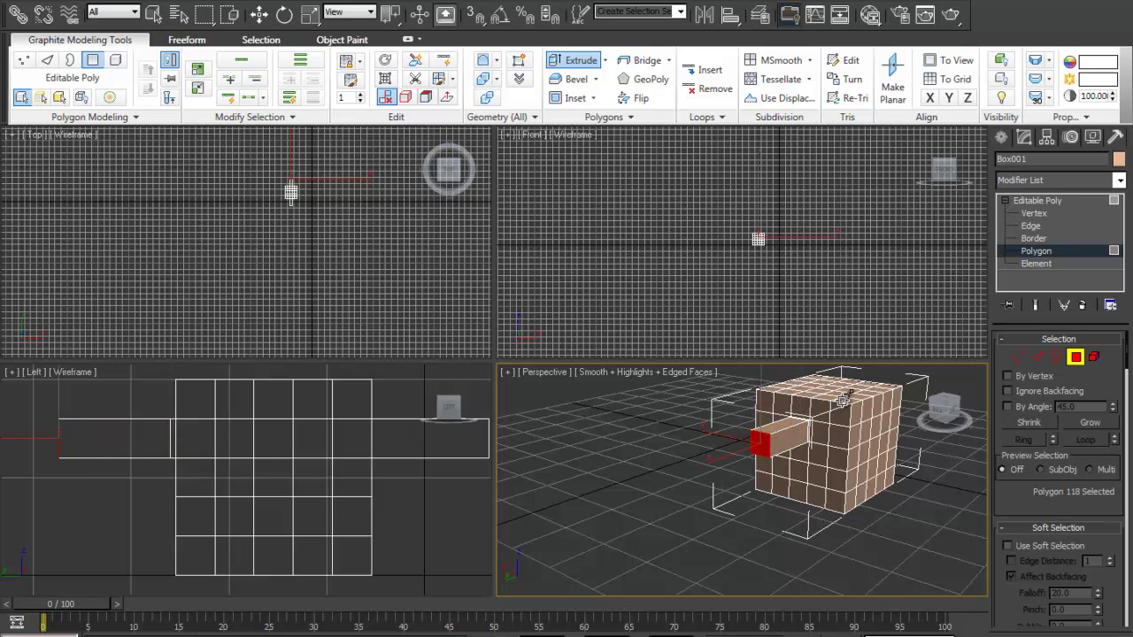
key(ctrl+z)
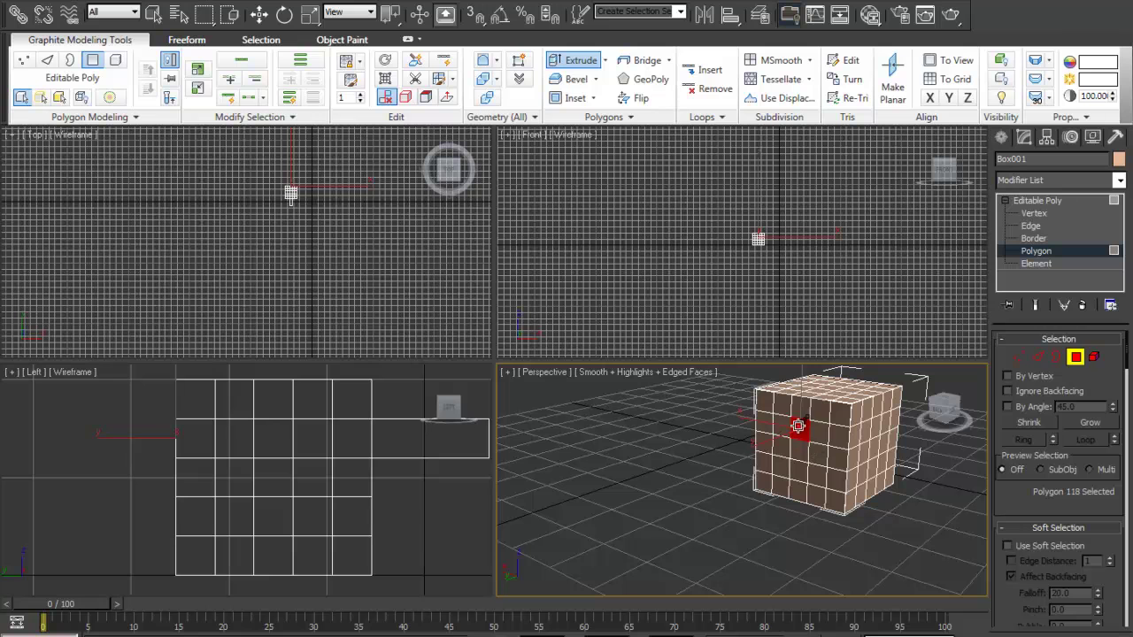